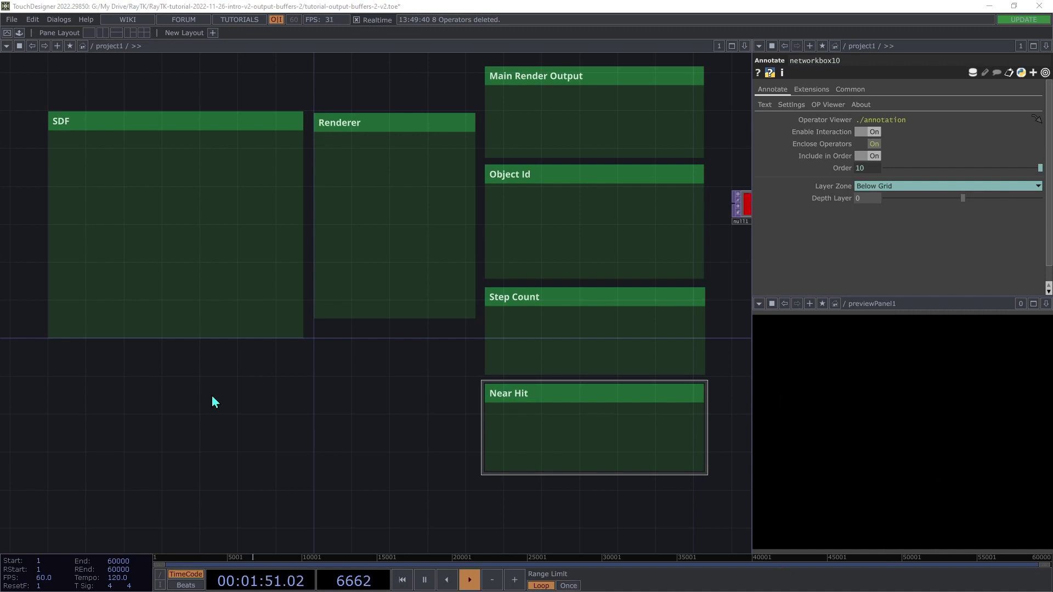
Add a raymarchRender3D operator from the RayTK palette and move it into the Renderer area.
{"action": "key", "text": "alt+r"}
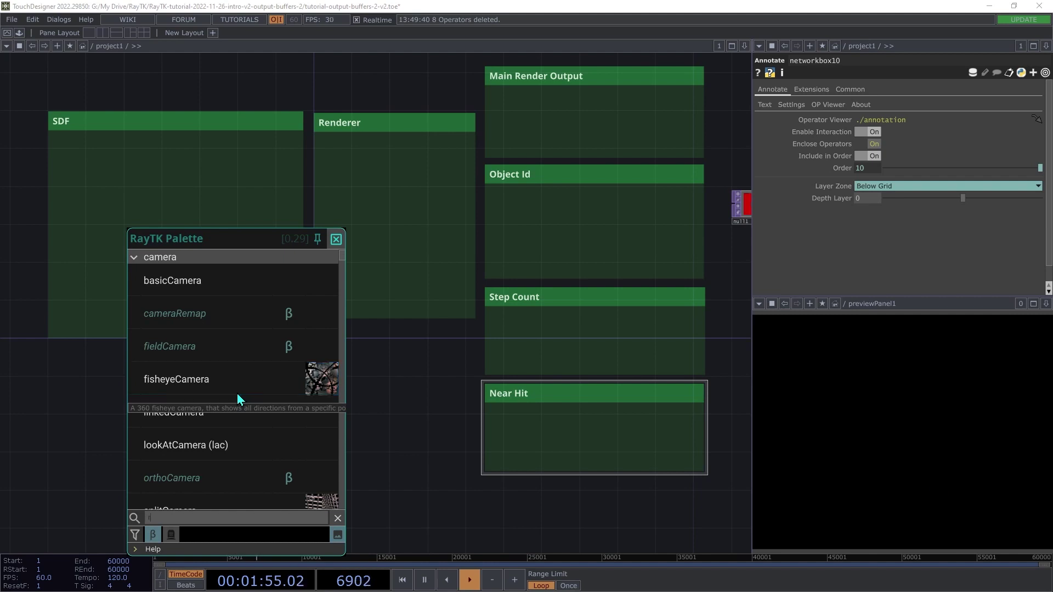
{"action": "type", "text": "raym"}
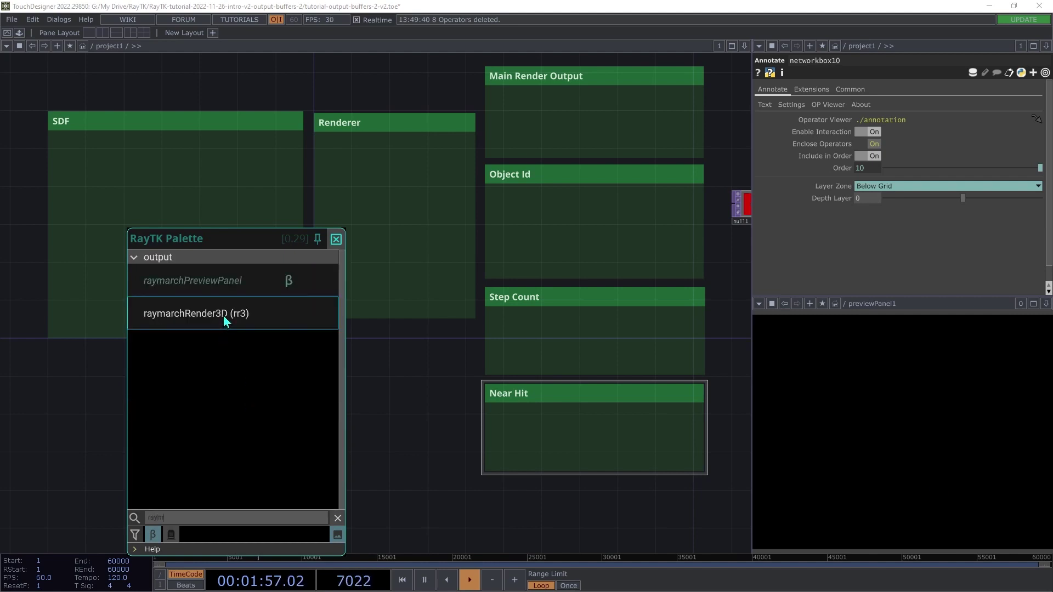
{"action": "left_click", "coordinate": [222, 316]}
{"action": "left_click", "coordinate": [336, 239]}
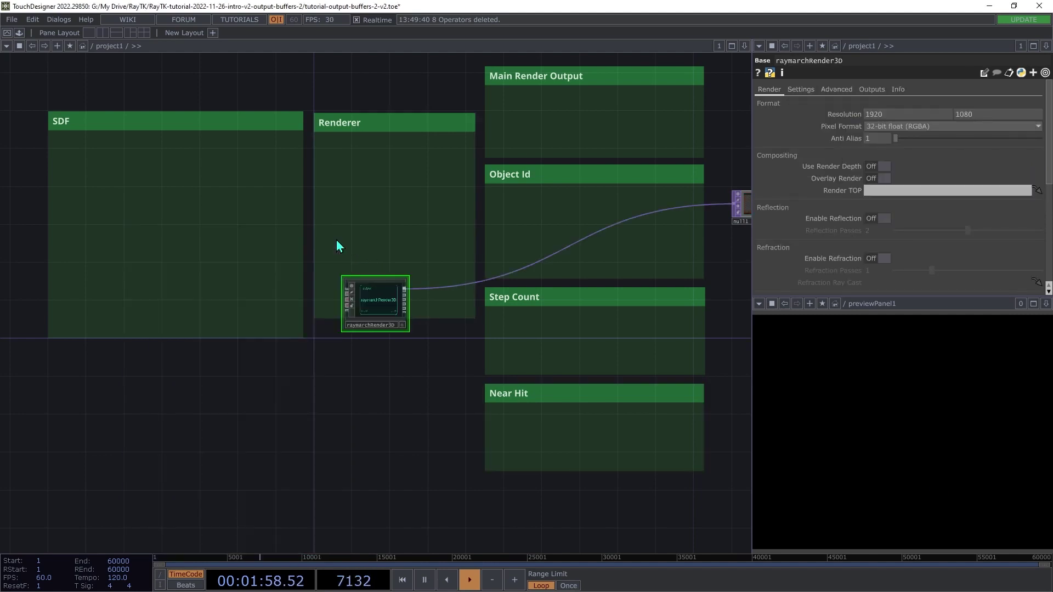
{"action": "left_click_drag", "start_coordinate": [392, 301], "coordinate": [417, 181]}
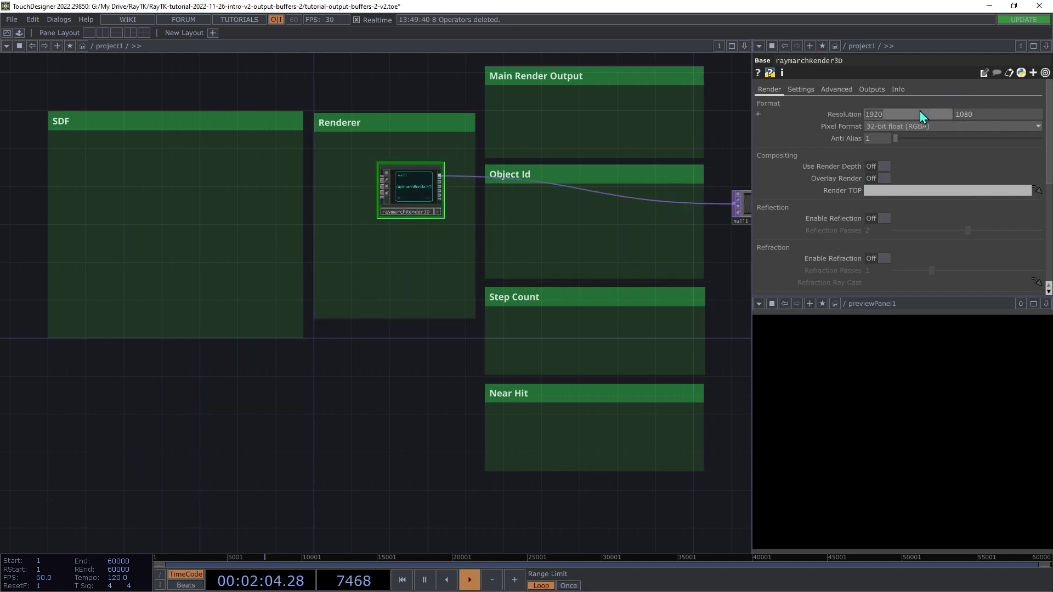
Set the renderer's resolution to 1400×1100.
{"action": "type", "text": "1400"}
{"action": "key", "text": "Tab"}
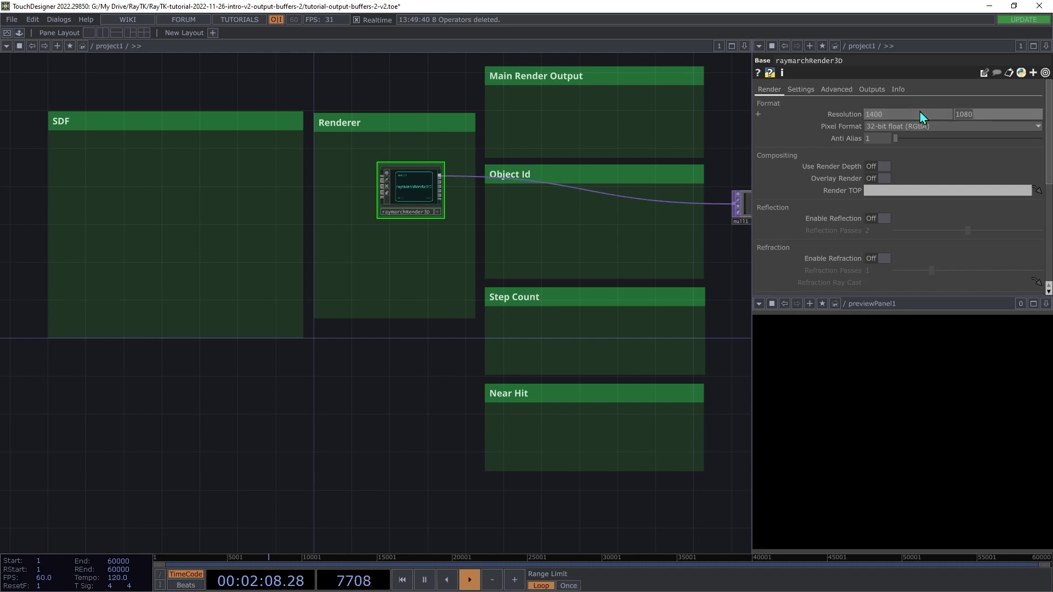
{"action": "type", "text": "1100"}
{"action": "key", "text": "Tab"}
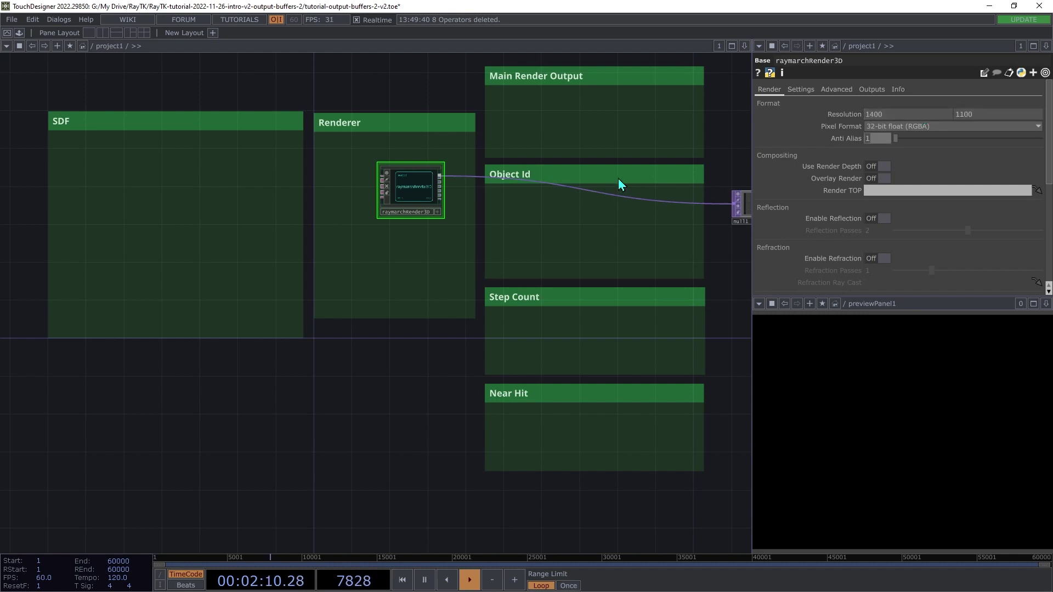
{"action": "left_click", "coordinate": [420, 190]}
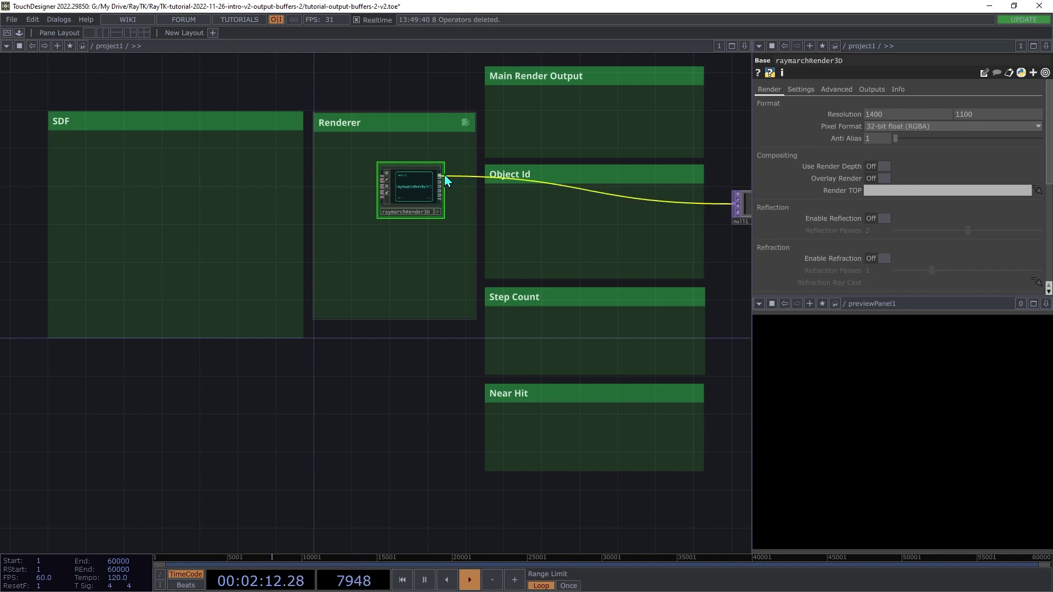
Feed the renderer into a new null12 in Main Render Output, wired on into null11.
{"action": "left_click", "coordinate": [440, 177]}
{"action": "left_click", "coordinate": [542, 134]}
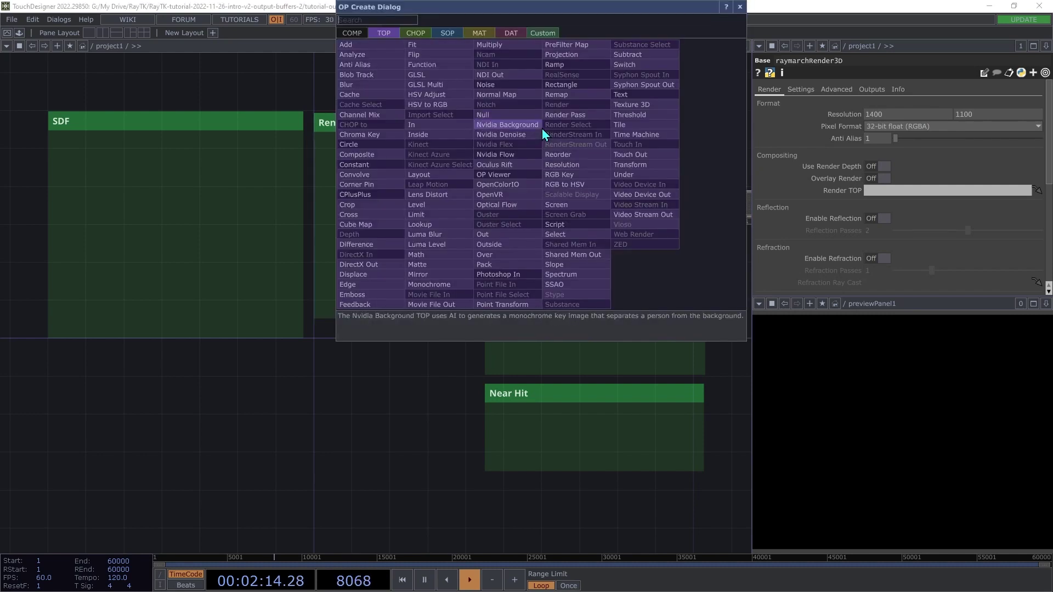
{"action": "left_click", "coordinate": [495, 114]}
{"action": "left_click", "coordinate": [592, 123]}
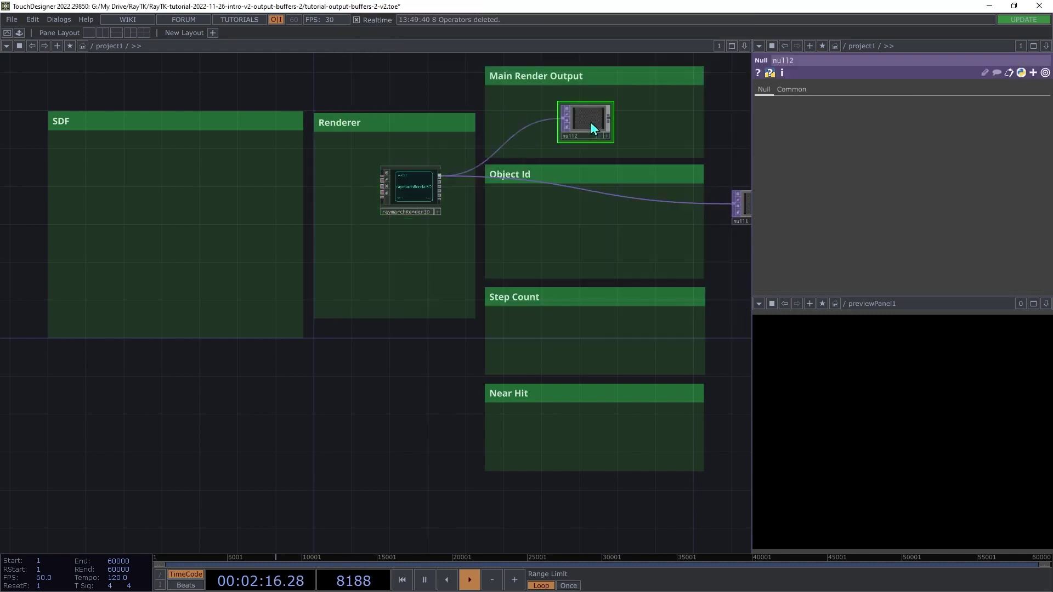
{"action": "left_click", "coordinate": [611, 118]}
{"action": "left_click", "coordinate": [730, 211]}
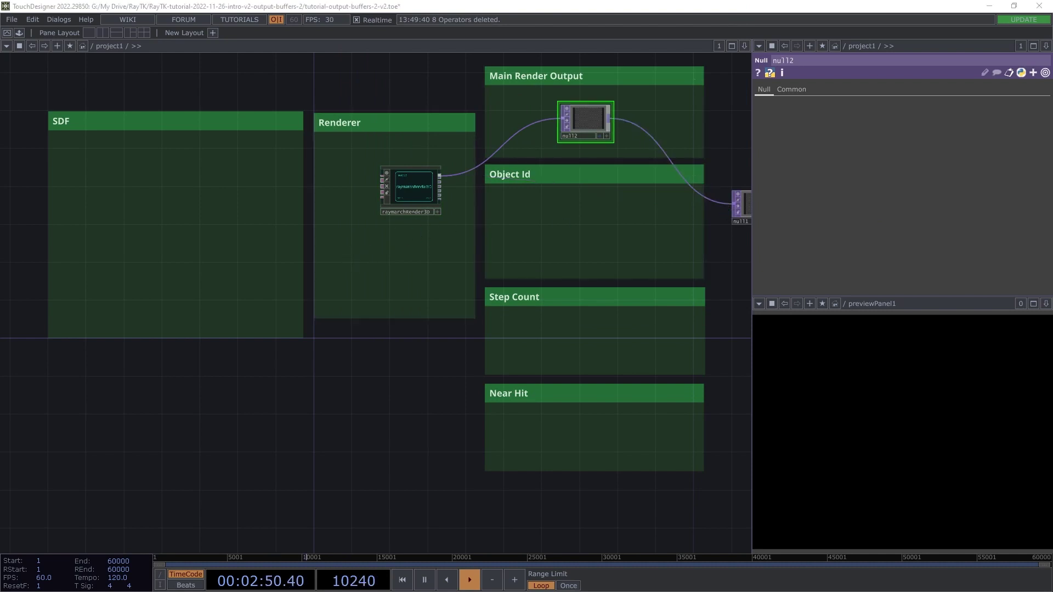
{"action": "scroll", "coordinate": [373, 301], "scroll_direction": "up", "scroll_amount": 3}
{"action": "left_click", "coordinate": [651, 245]}
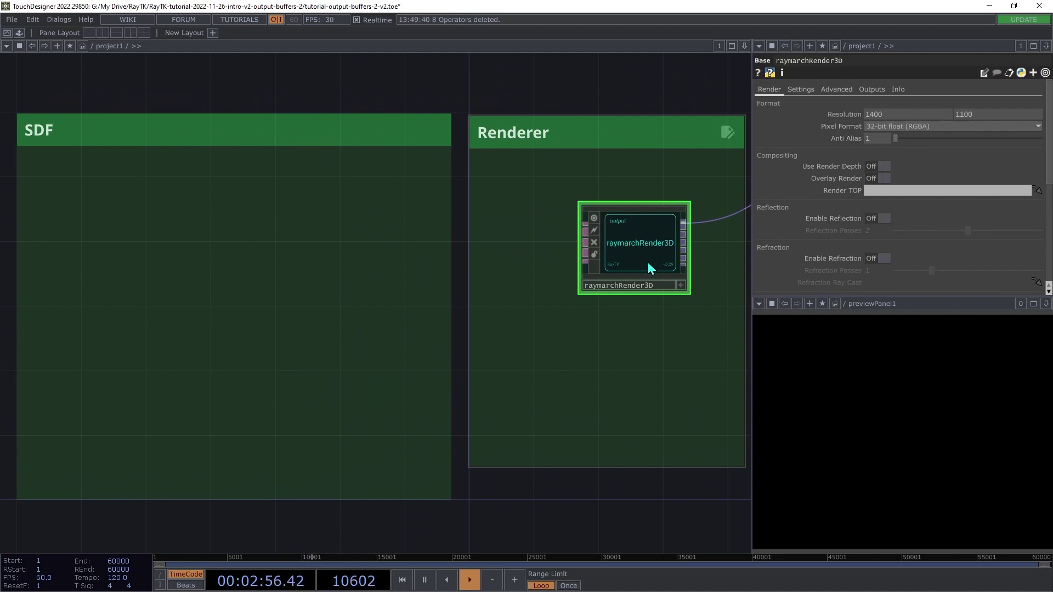
Attach lookAtCamera1 below raymarchRender3D and set its Y position to 2.
{"action": "right_click", "coordinate": [648, 264]}
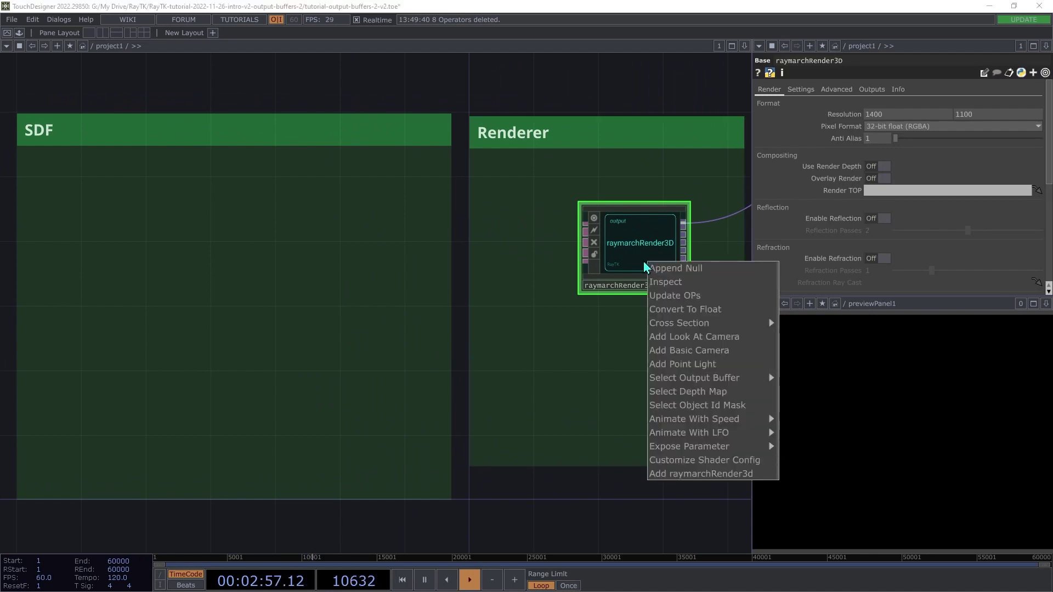
{"action": "left_click", "coordinate": [677, 337]}
{"action": "left_click_drag", "start_coordinate": [433, 338], "coordinate": [559, 354]}
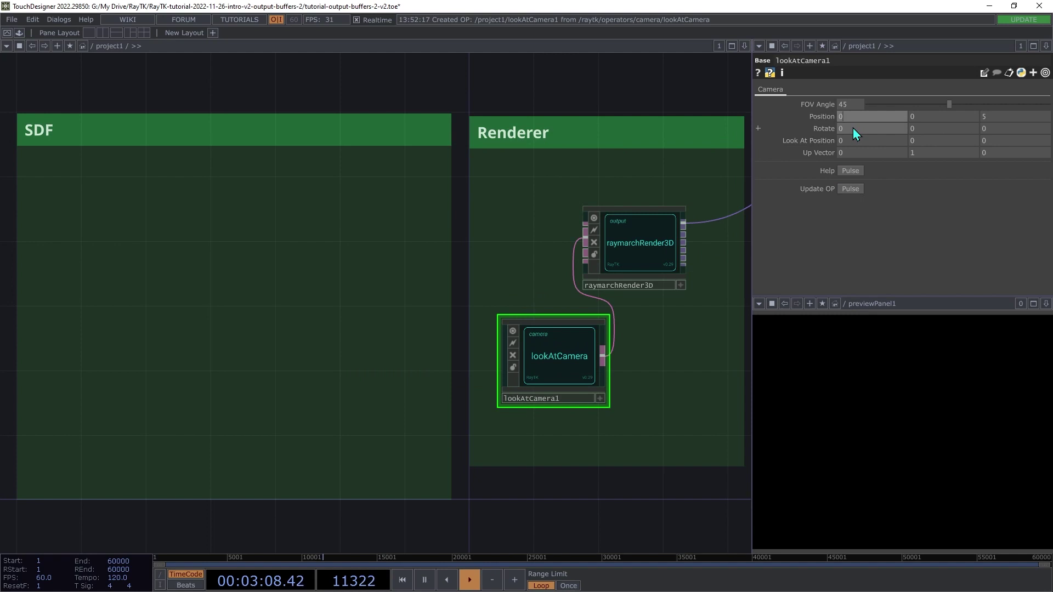
{"action": "key", "text": "Tab"}
{"action": "type", "text": "2"}
{"action": "key", "text": "Tab"}
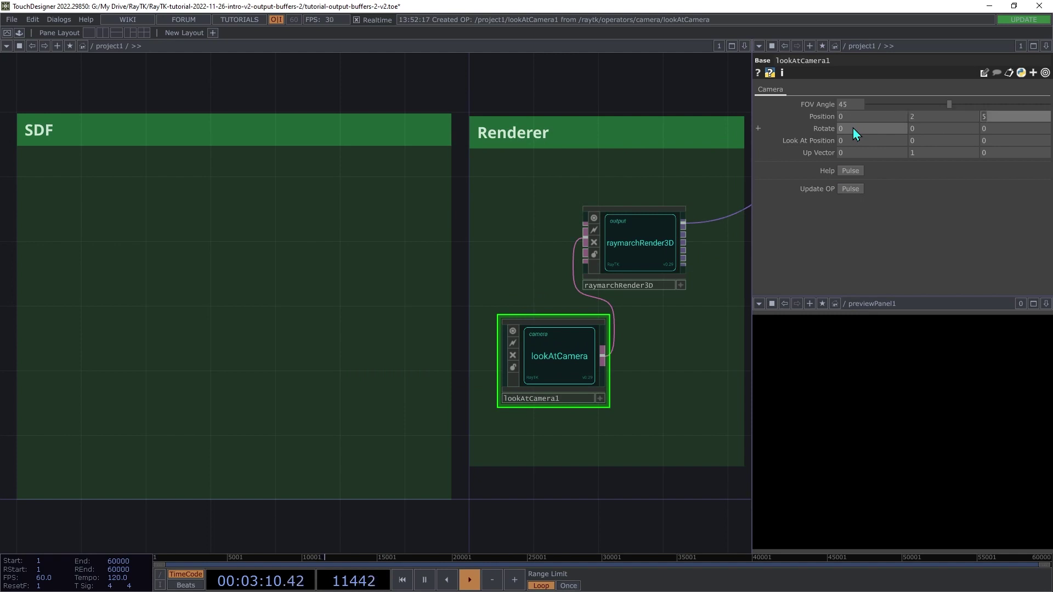
{"action": "key", "text": "Return"}
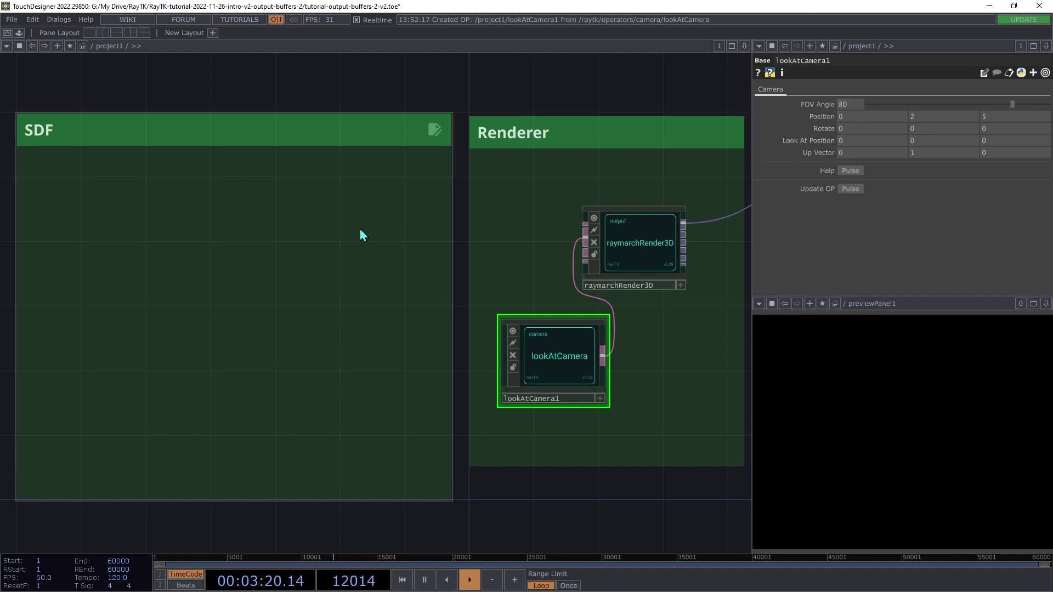
Add a boxFrameSdf shape to the SDF area.
{"action": "key", "text": "alt+r"}
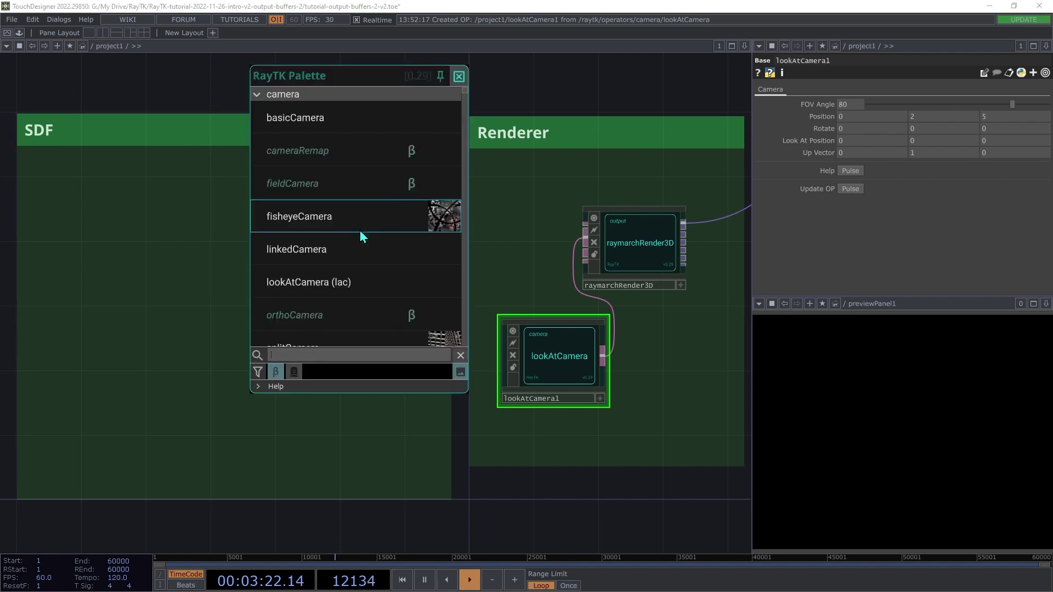
{"action": "type", "text": "box"}
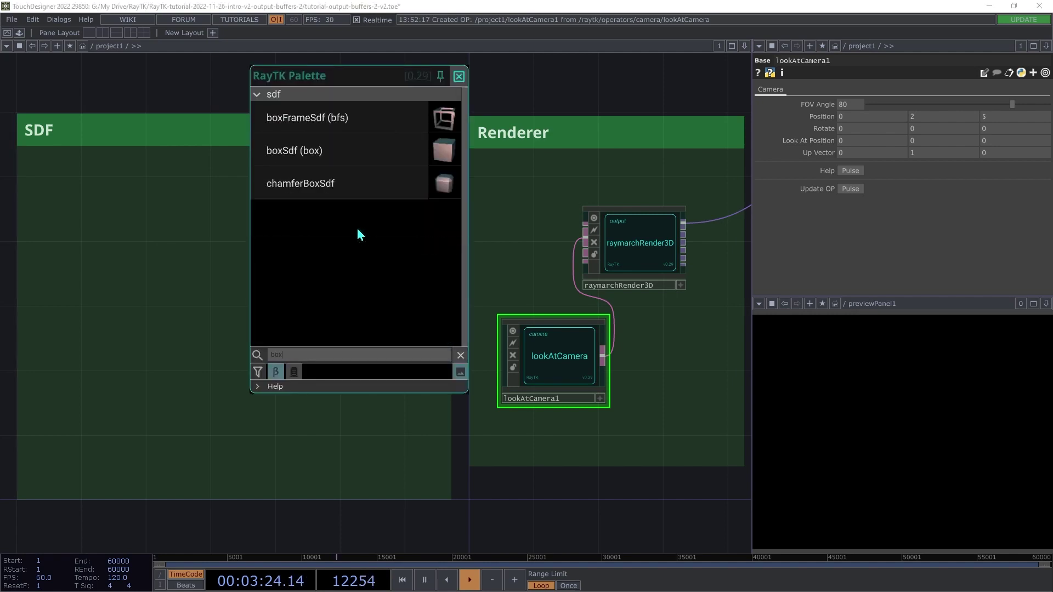
{"action": "left_click", "coordinate": [321, 117]}
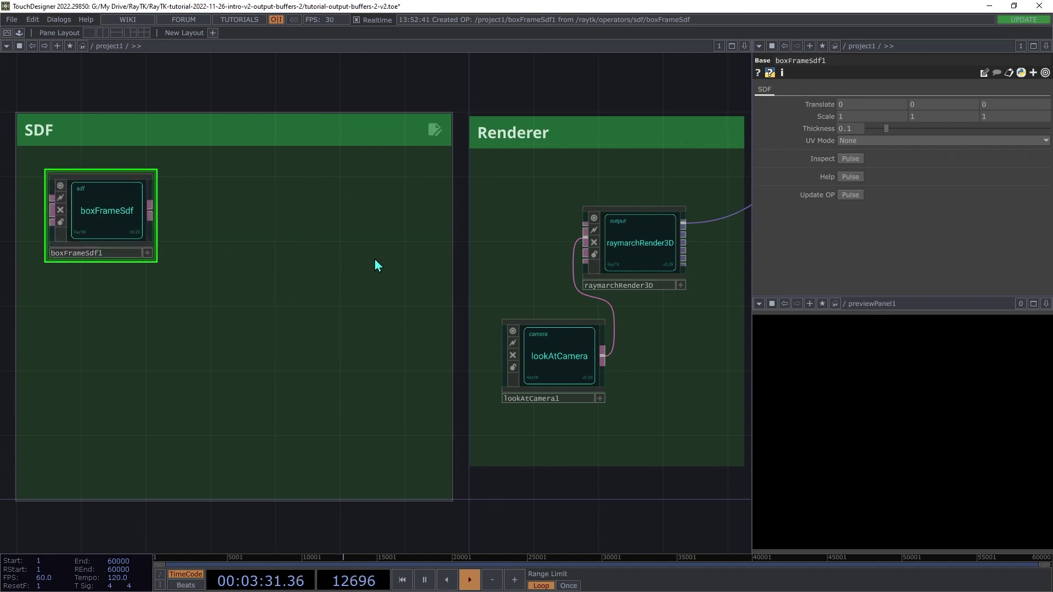
Add a torusSdf below boxFrameSdf1 and set its radius to 1.
{"action": "key", "text": "alt+r"}
{"action": "type", "text": "toru"}
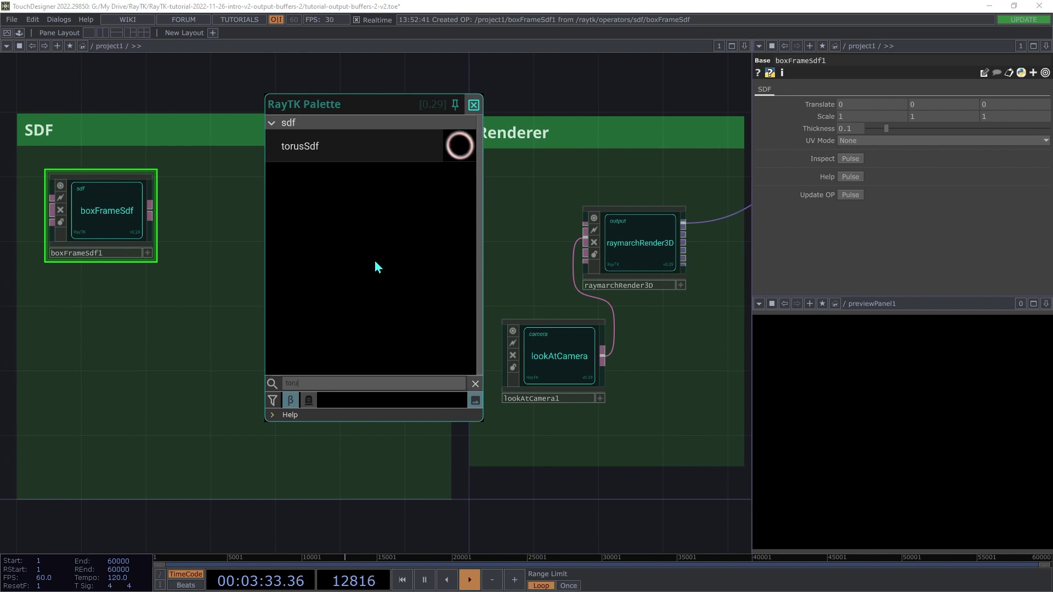
{"action": "left_click", "coordinate": [348, 158]}
{"action": "left_click", "coordinate": [387, 320]}
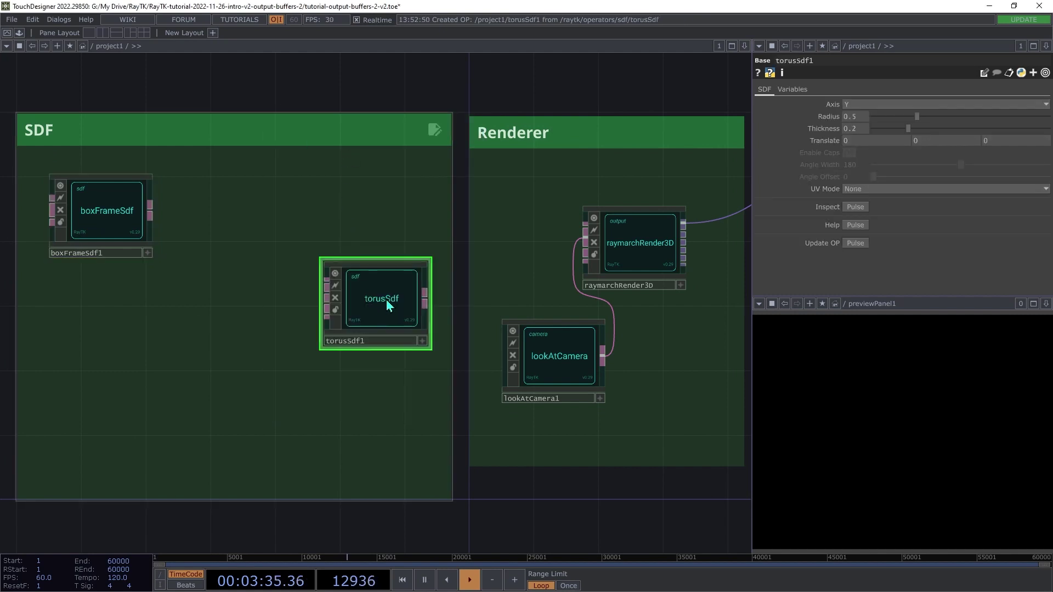
{"action": "left_click_drag", "start_coordinate": [386, 299], "coordinate": [110, 324]}
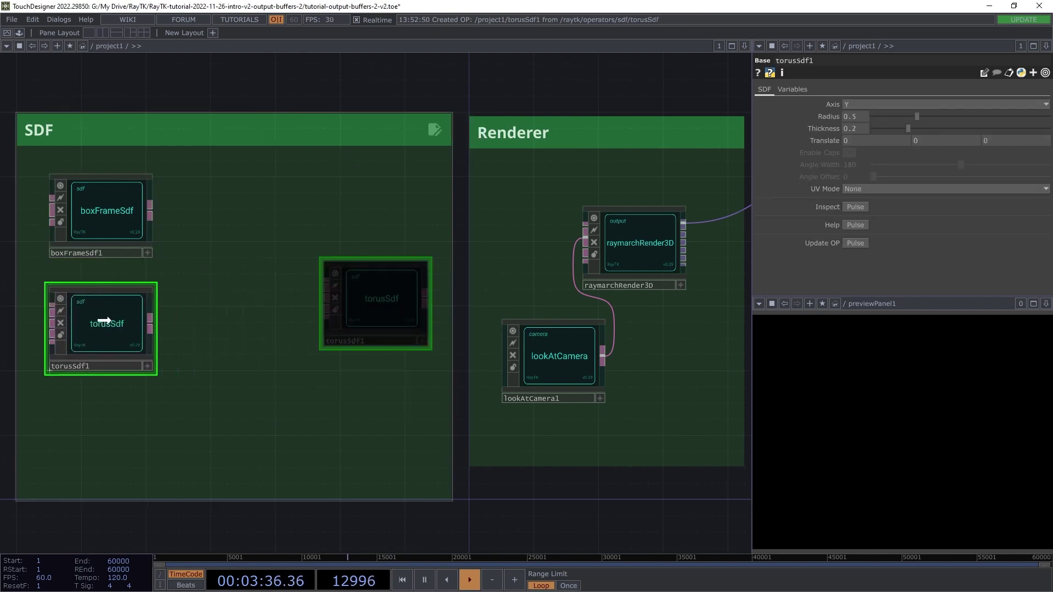
{"action": "left_click", "coordinate": [867, 121]}
{"action": "type", "text": "1"}
{"action": "key", "text": "Return"}
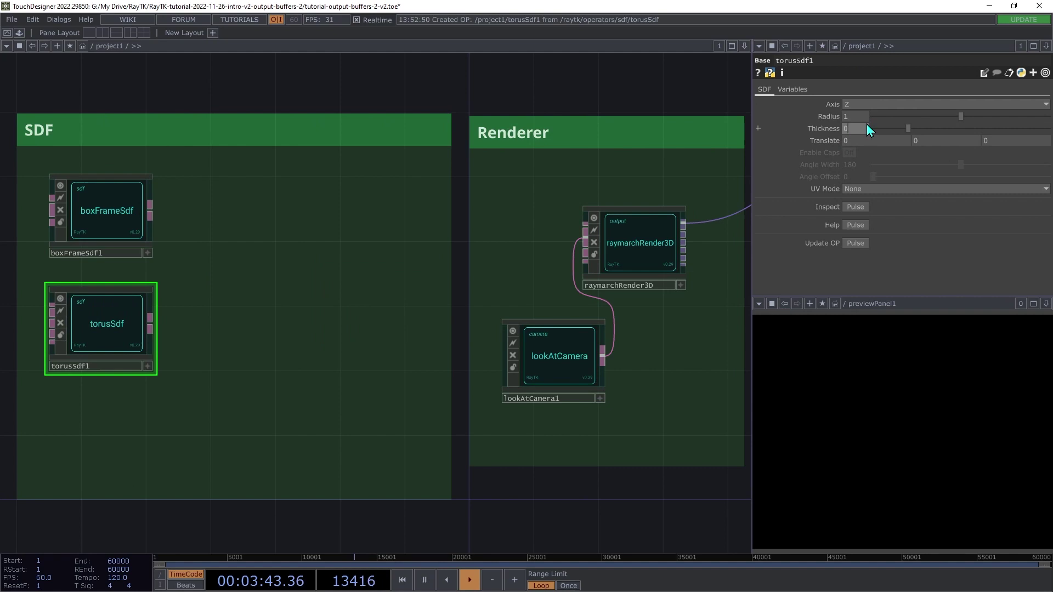
{"action": "key", "text": "Return"}
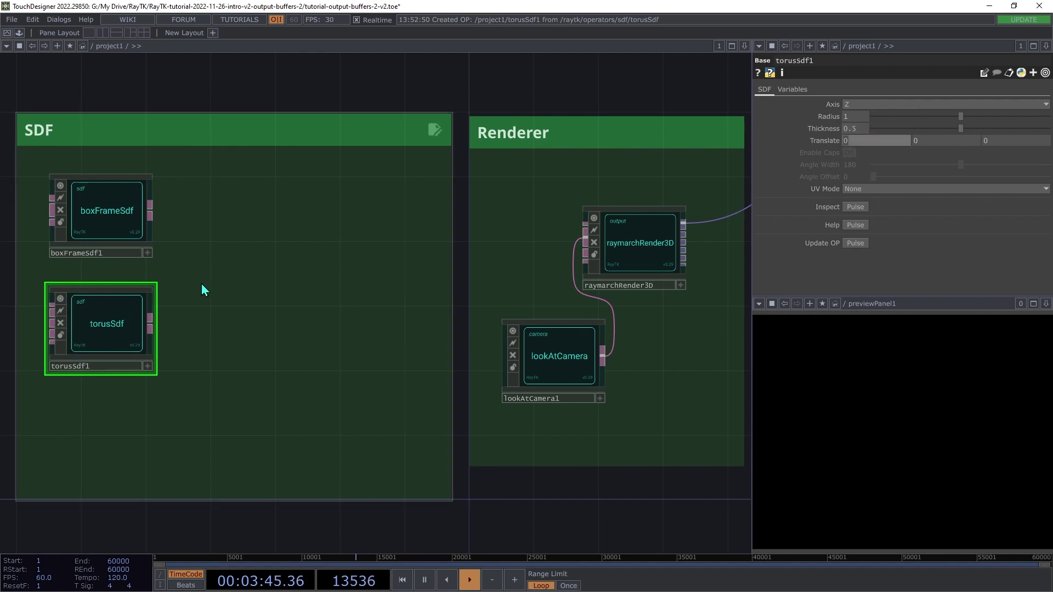
Add a sphereSdf and place it below the torus in the SDF area.
{"action": "key", "text": "alt+r"}
{"action": "type", "text": "spher"}
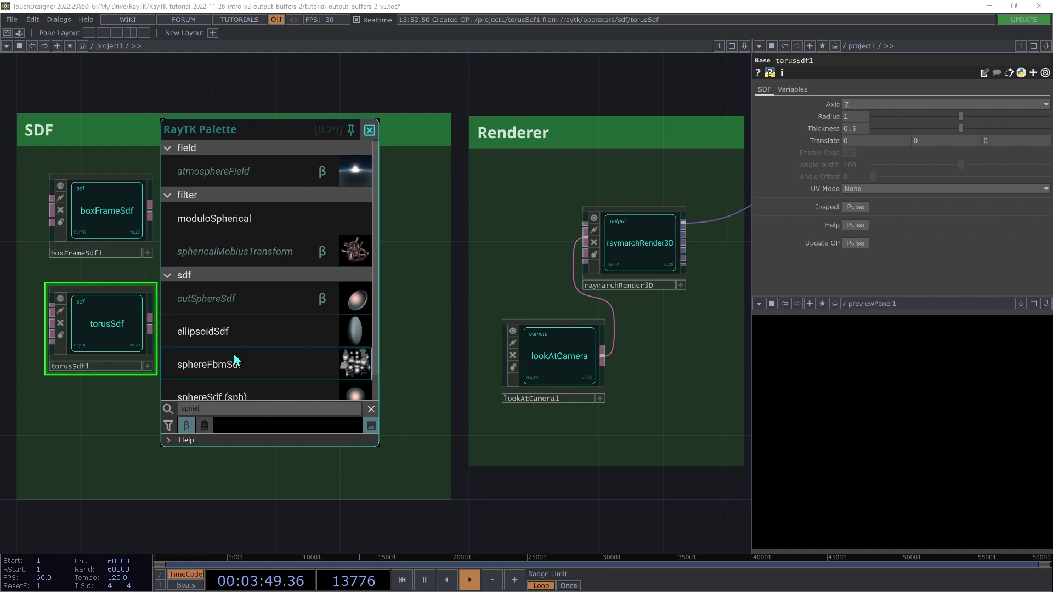
{"action": "left_click", "coordinate": [229, 393]}
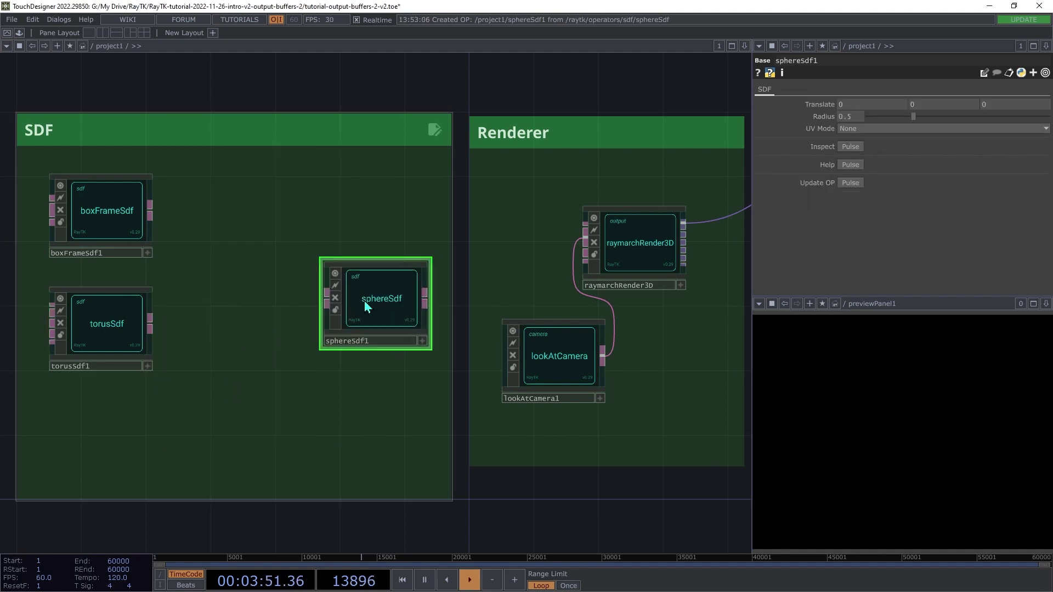
{"action": "left_click_drag", "start_coordinate": [363, 299], "coordinate": [85, 433]}
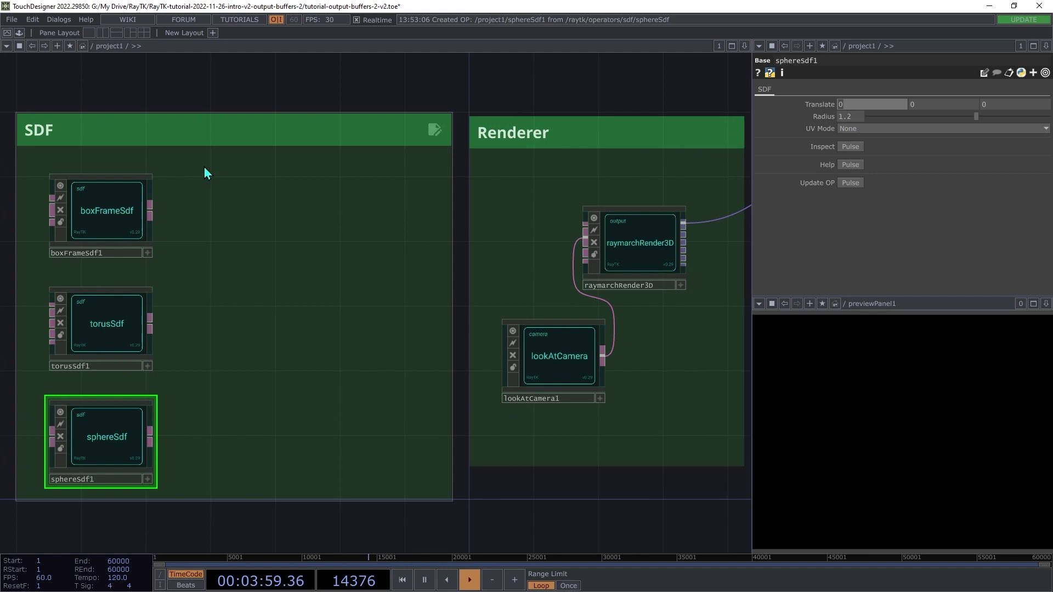
Union the three SDF shapes into arrange1 and connect it to raymarchRender3D.
{"action": "left_click_drag", "start_coordinate": [204, 171], "coordinate": [99, 477]}
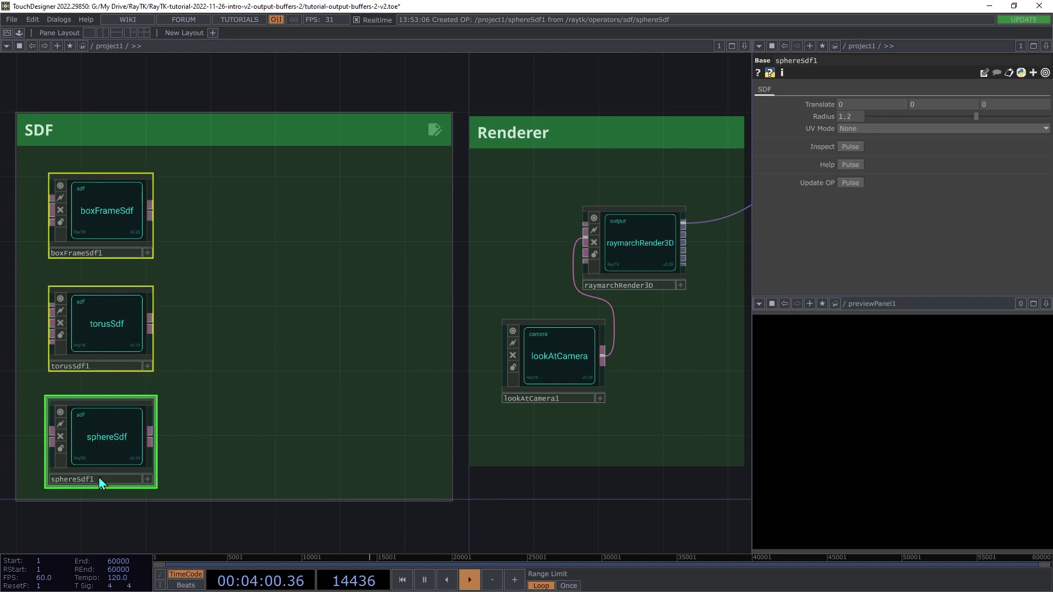
{"action": "right_click", "coordinate": [229, 262]}
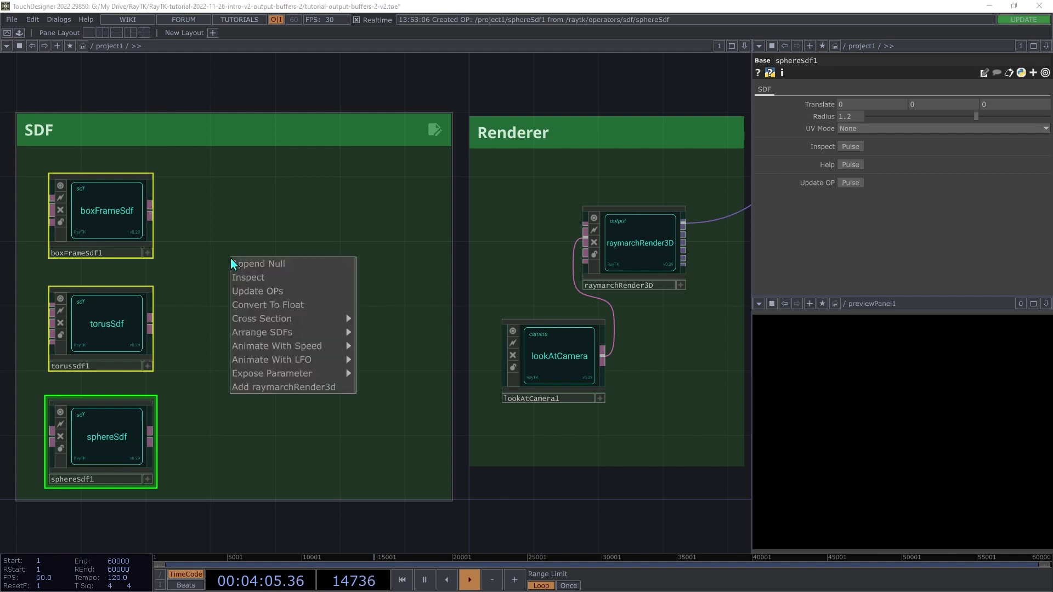
{"action": "mouse_move", "coordinate": [288, 332]}
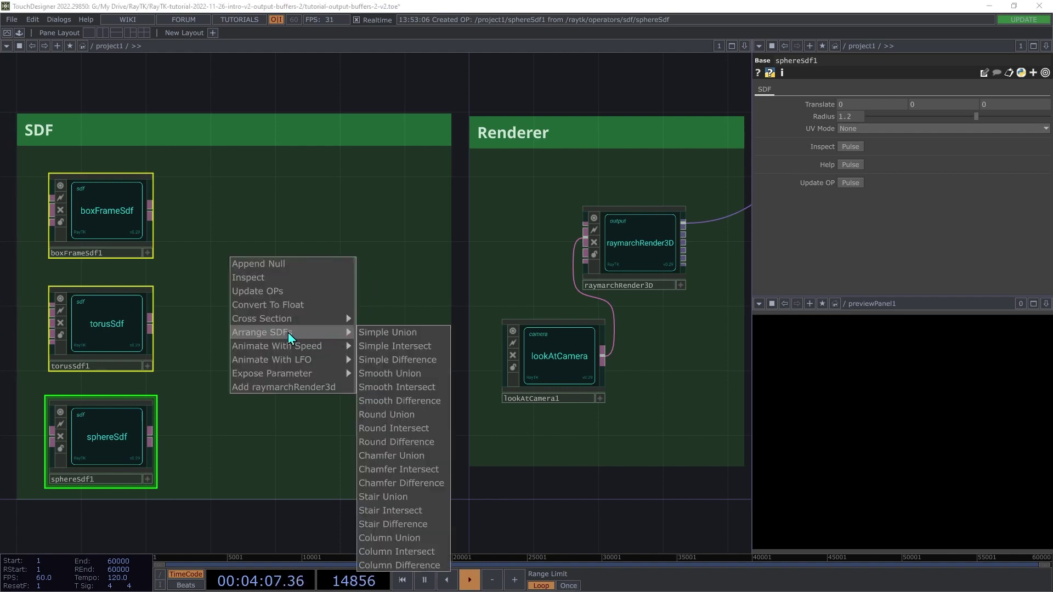
{"action": "left_click", "coordinate": [367, 333]}
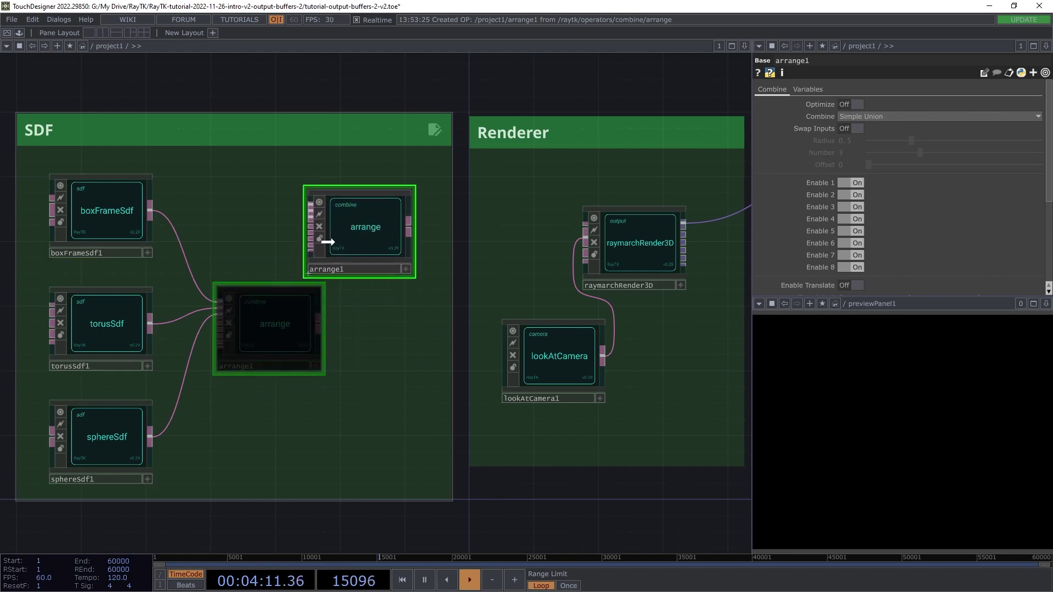
{"action": "left_click", "coordinate": [327, 230]}
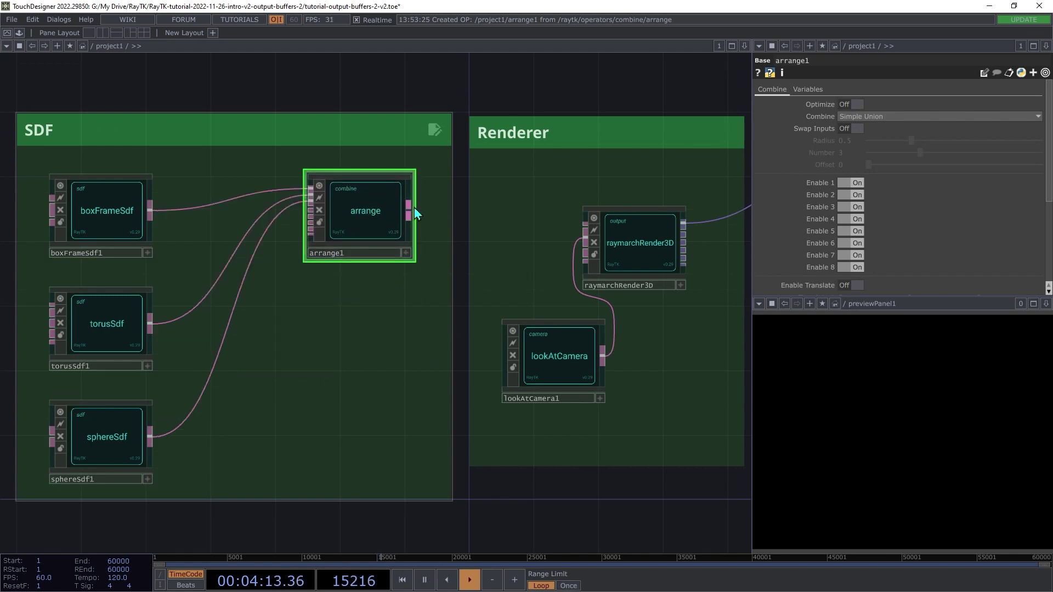
{"action": "left_click", "coordinate": [409, 211]}
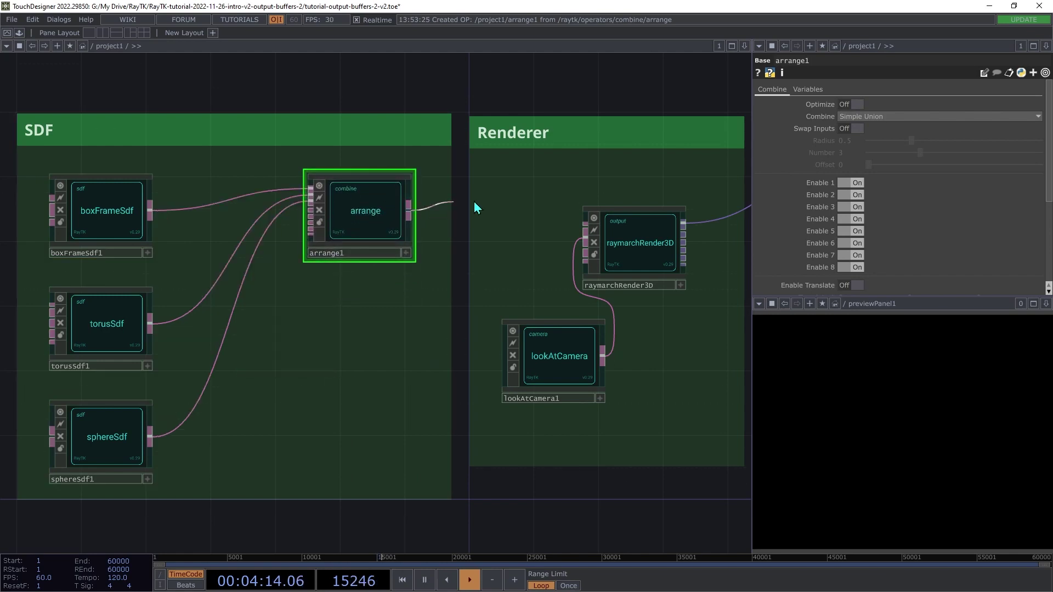
{"action": "left_click", "coordinate": [567, 228]}
{"action": "scroll", "coordinate": [932, 189], "scroll_direction": "down", "scroll_amount": 6}
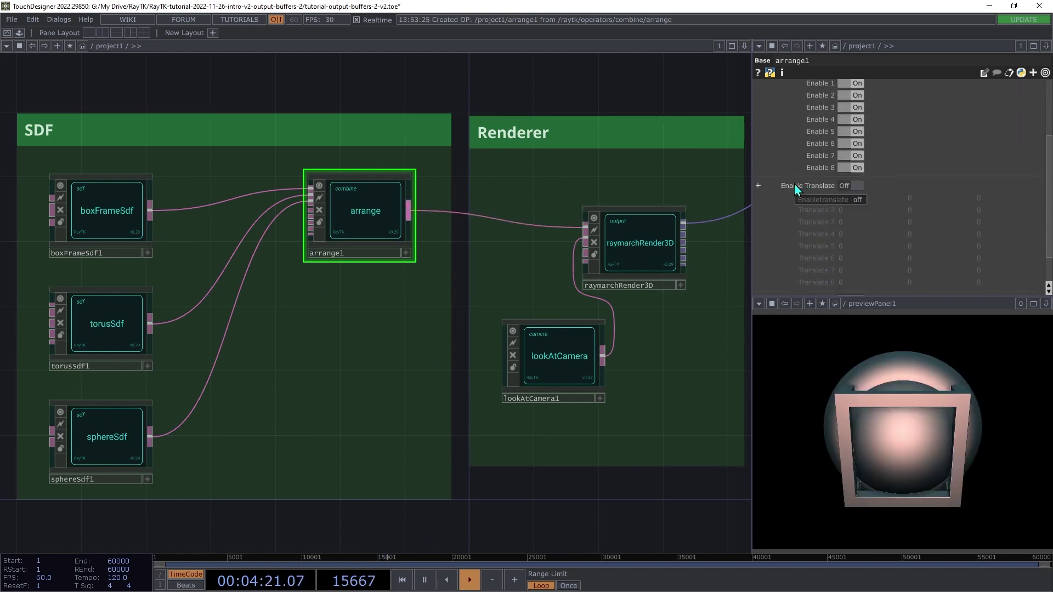
Enable per-input translation, offsetting the torus to 1, 0.5 and the sphere to -1, -1.
{"action": "left_click", "coordinate": [850, 186]}
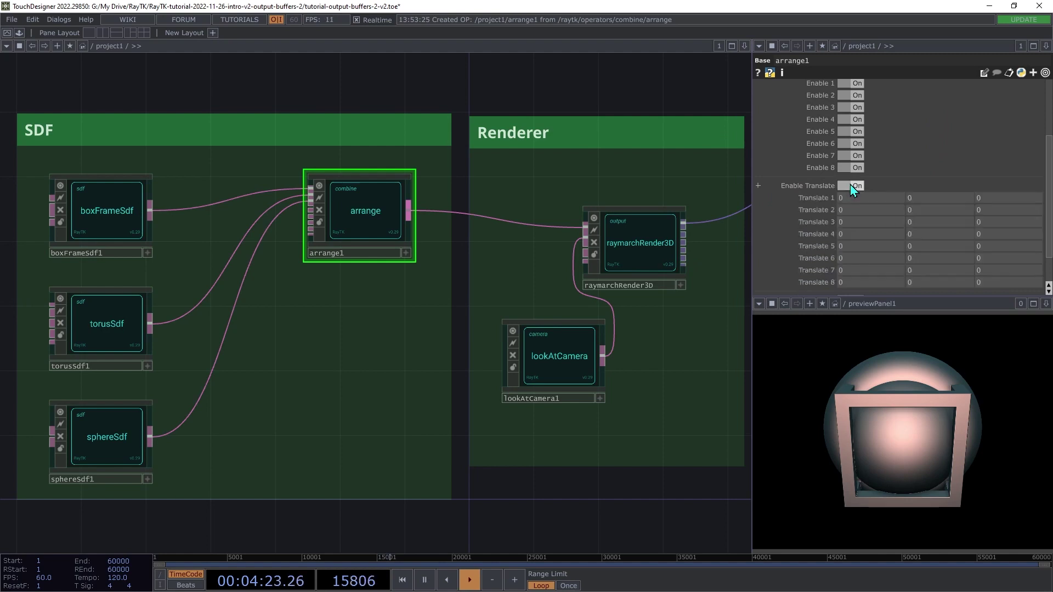
{"action": "left_click", "coordinate": [853, 211]}
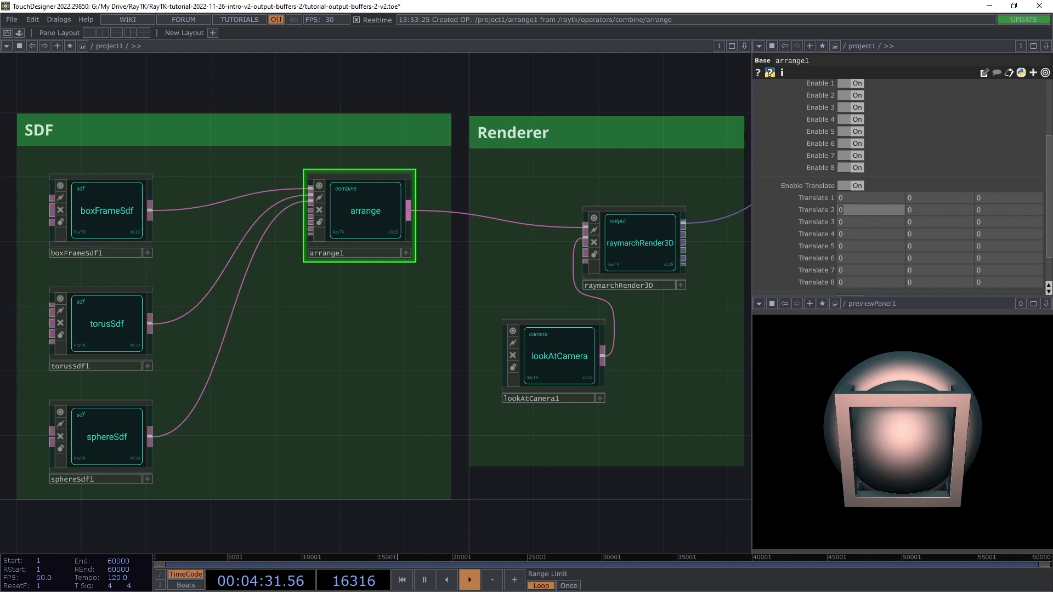
{"action": "type", "text": "1"}
{"action": "key", "text": "Tab"}
{"action": "type", "text": "0.5"}
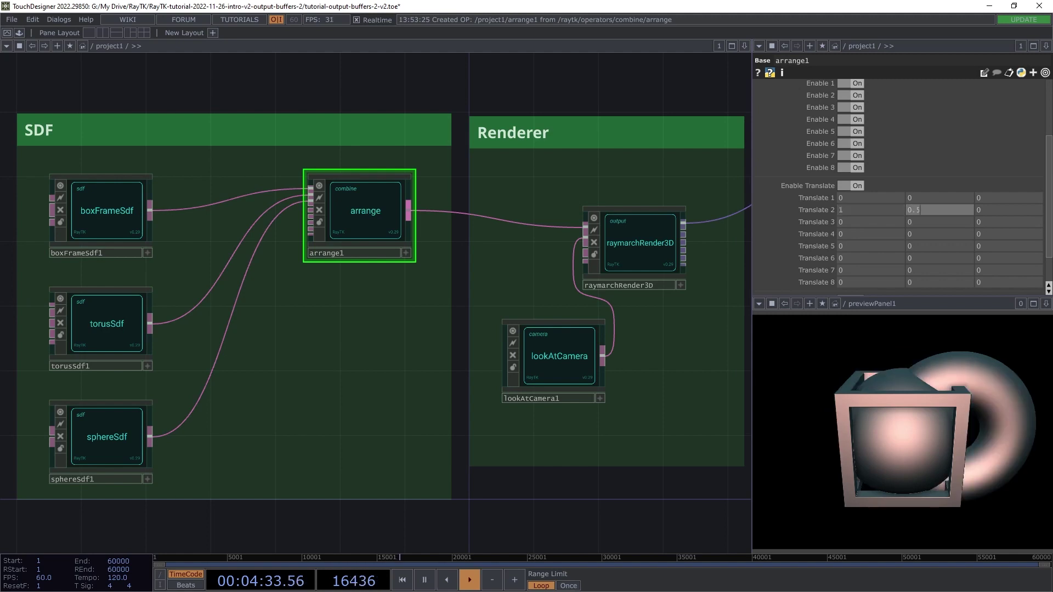
{"action": "key", "text": "Tab"}
{"action": "key", "text": "Tab"}
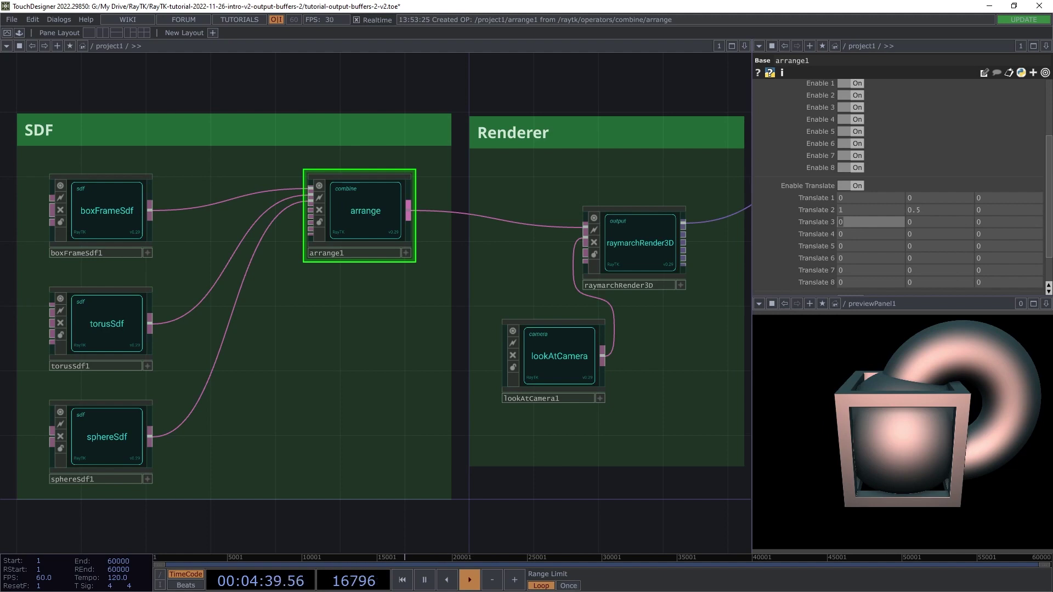
{"action": "type", "text": "-1"}
{"action": "key", "text": "Tab"}
{"action": "type", "text": "-1"}
{"action": "key", "text": "Tab"}
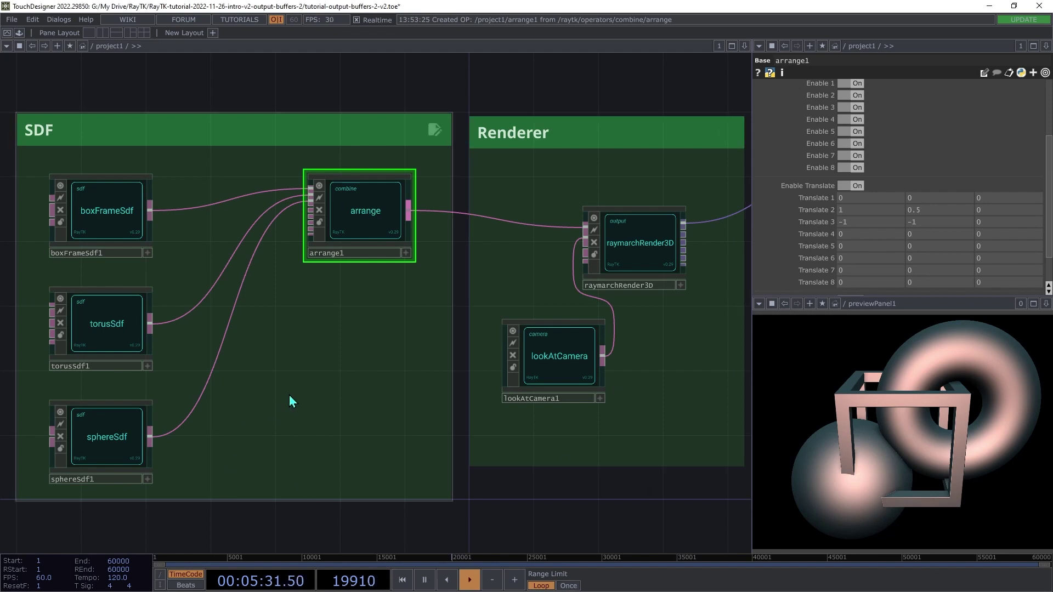
Insert injectObjectId1 between torusSdf1 and arrange1 with Object Id 1.
{"action": "key", "text": "alt+r"}
{"action": "type", "text": "inj"}
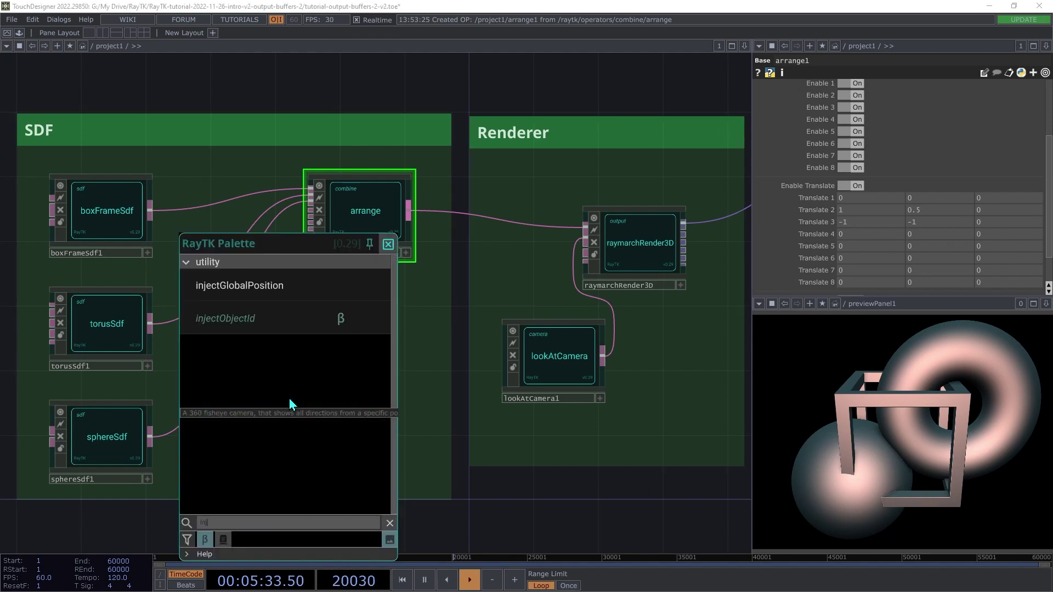
{"action": "left_click", "coordinate": [245, 323]}
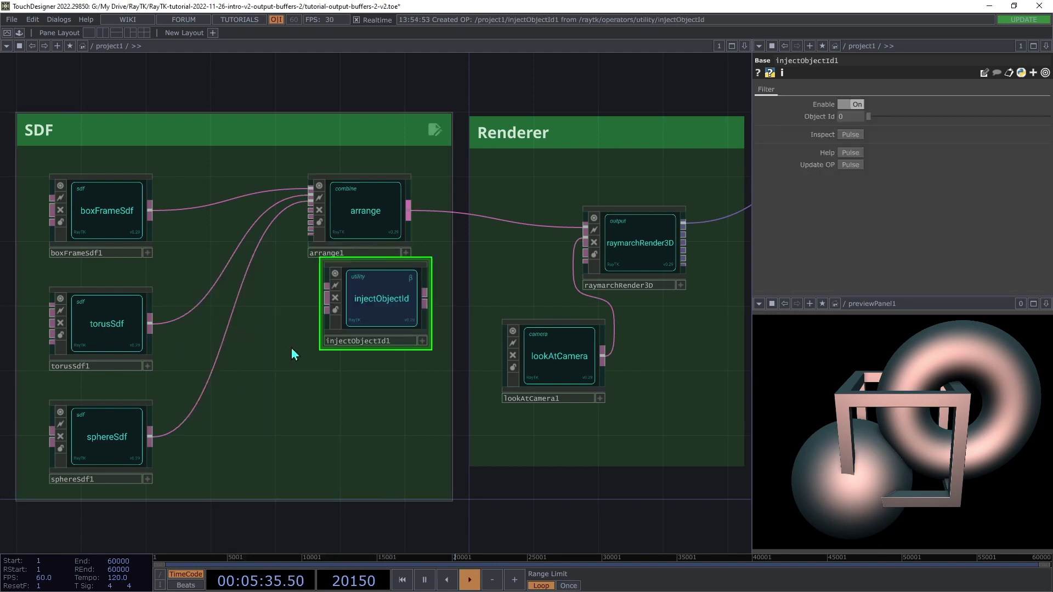
{"action": "left_click_drag", "start_coordinate": [397, 315], "coordinate": [244, 328]}
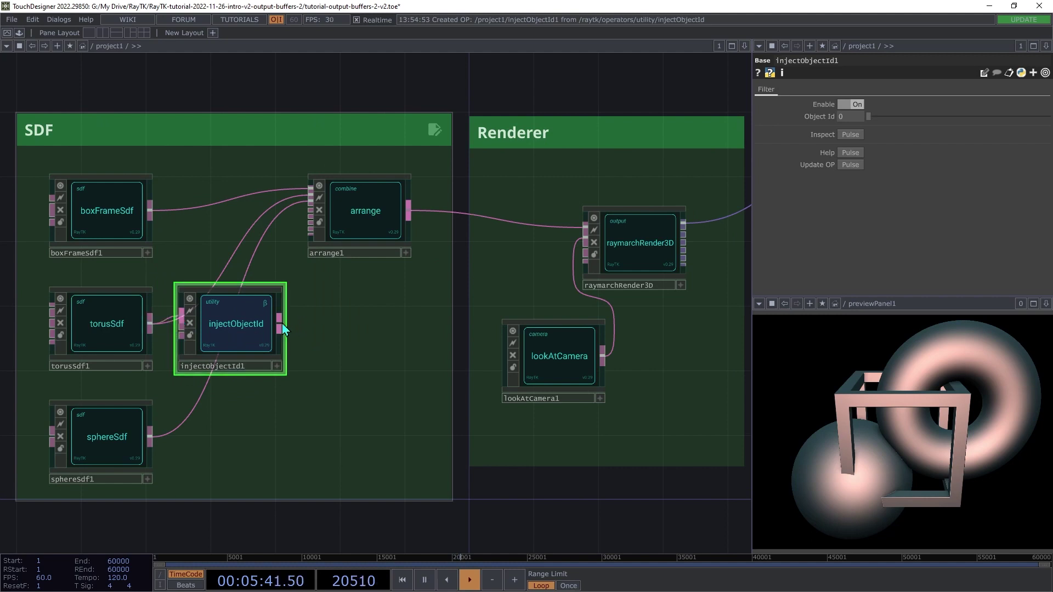
{"action": "left_click_drag", "start_coordinate": [278, 323], "coordinate": [243, 249]}
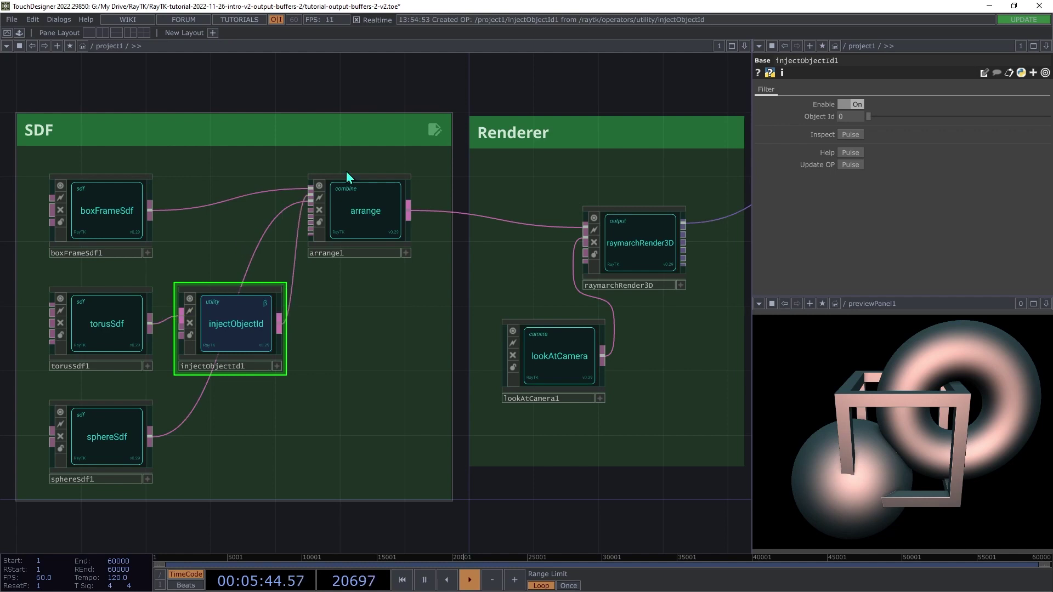
{"action": "left_click", "coordinate": [840, 117]}
{"action": "type", "text": "1"}
{"action": "key", "text": "Return"}
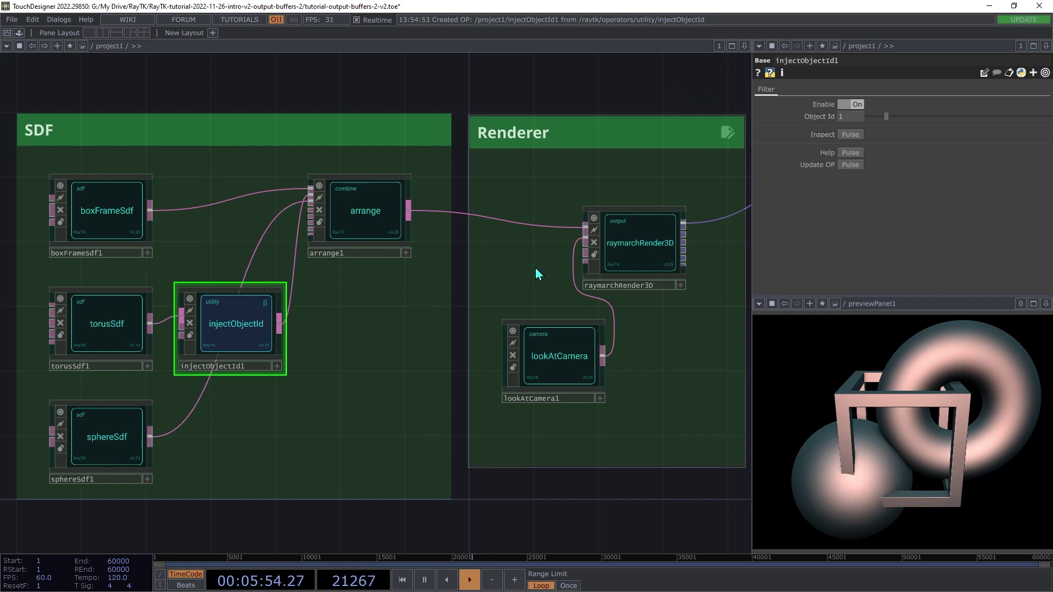
Create objectIdMask1 from raymarchRender3D and place it in the Object Id section.
{"action": "left_click", "coordinate": [648, 250]}
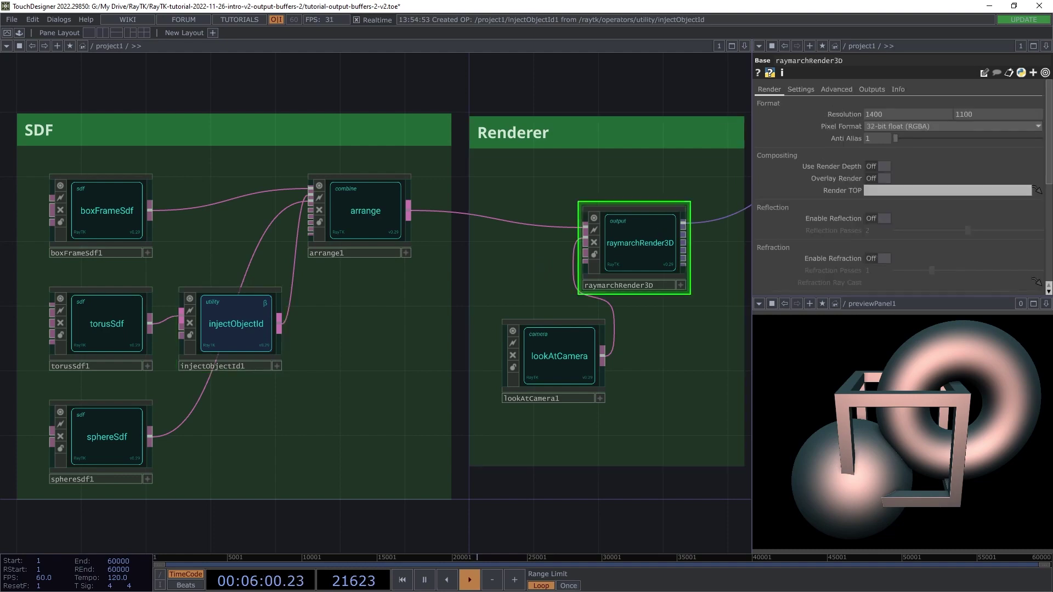
{"action": "scroll", "coordinate": [437, 468], "scroll_direction": "right", "scroll_amount": 10}
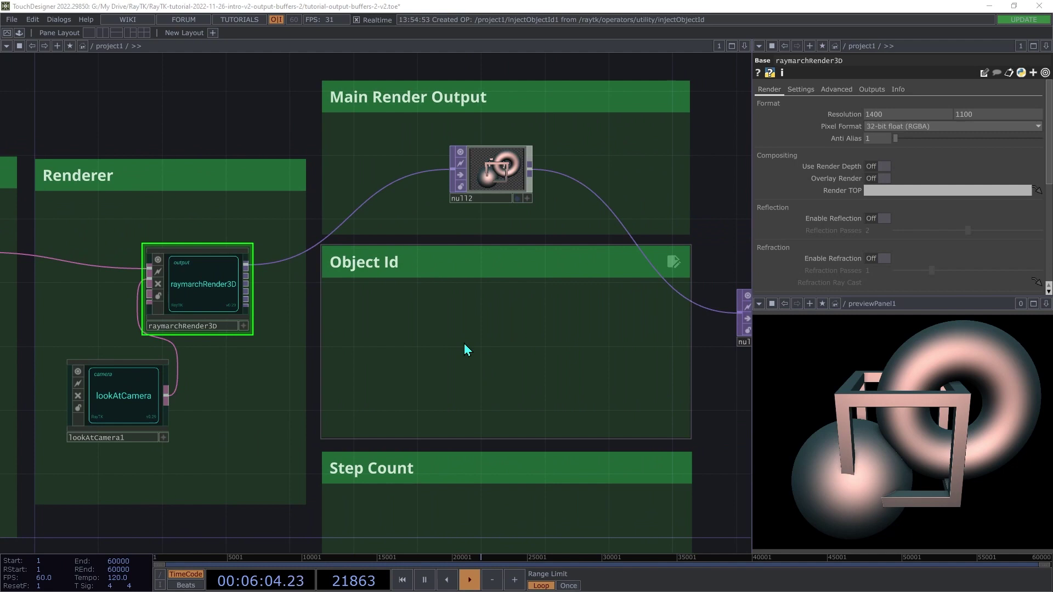
{"action": "right_click", "coordinate": [464, 343]}
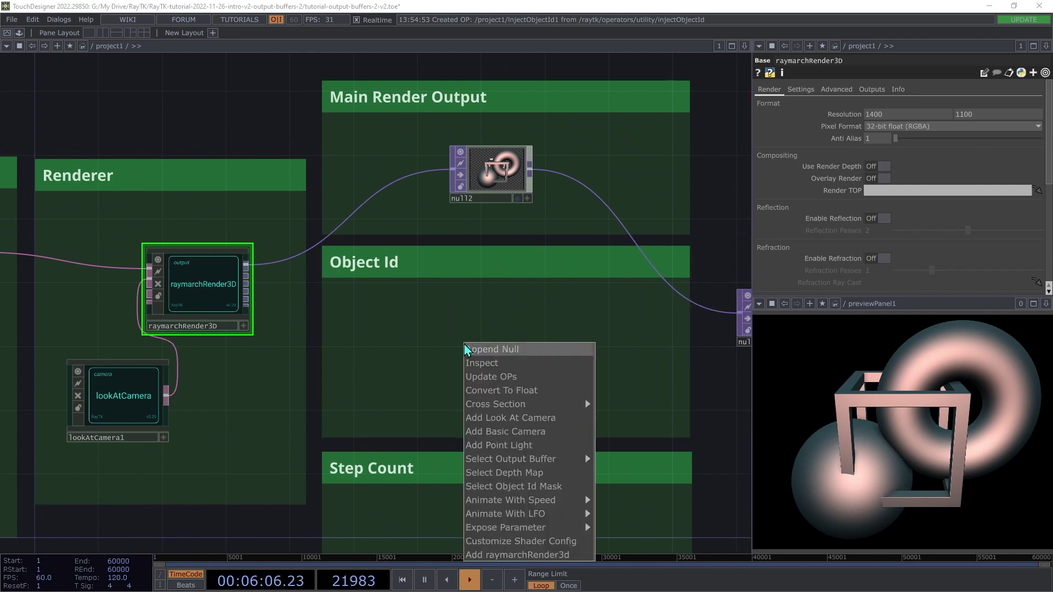
{"action": "left_click", "coordinate": [540, 495]}
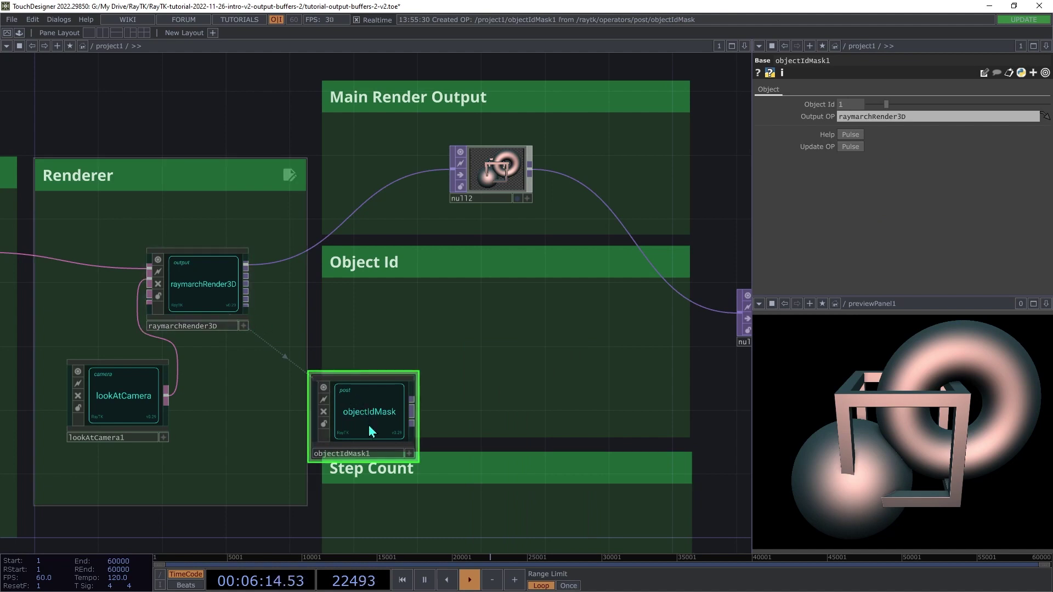
{"action": "left_click_drag", "start_coordinate": [372, 426], "coordinate": [445, 358]}
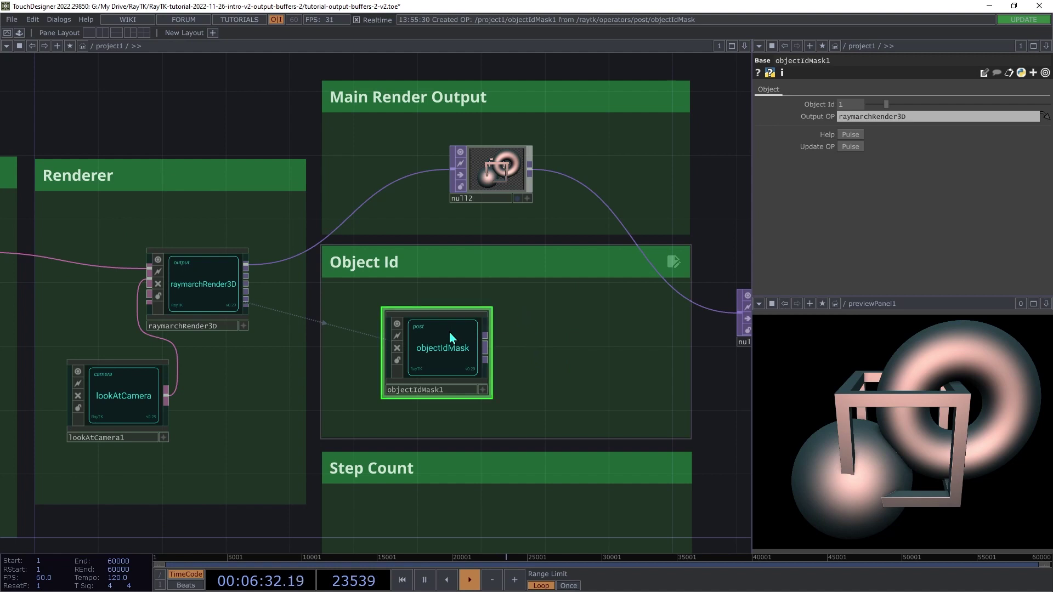
Add a Null after objectIdMask1 in the Object Id section.
{"action": "left_click", "coordinate": [485, 347]}
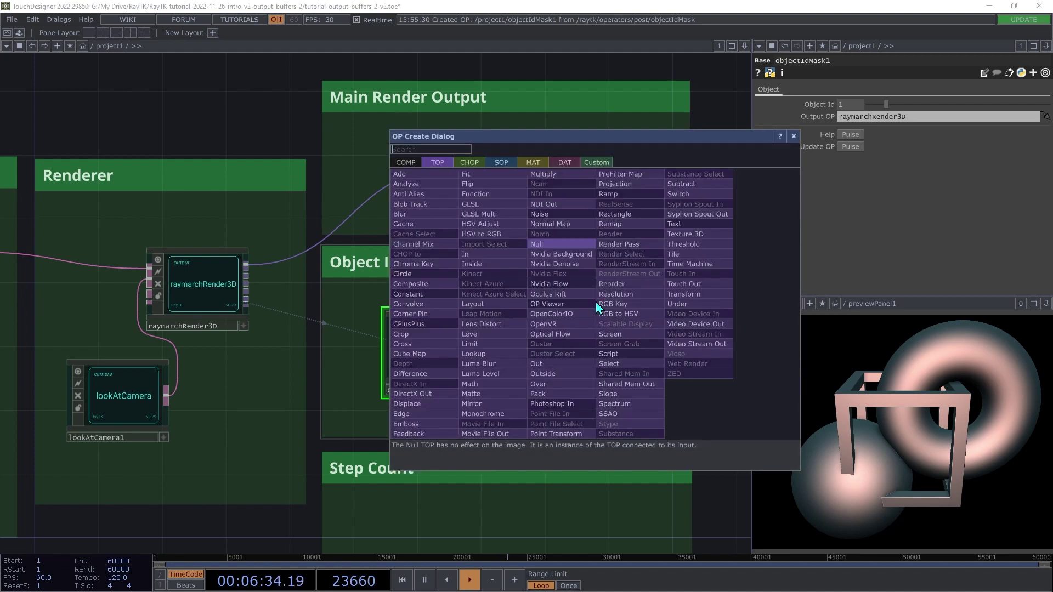
{"action": "left_click", "coordinate": [580, 310]}
{"action": "left_click", "coordinate": [540, 244]}
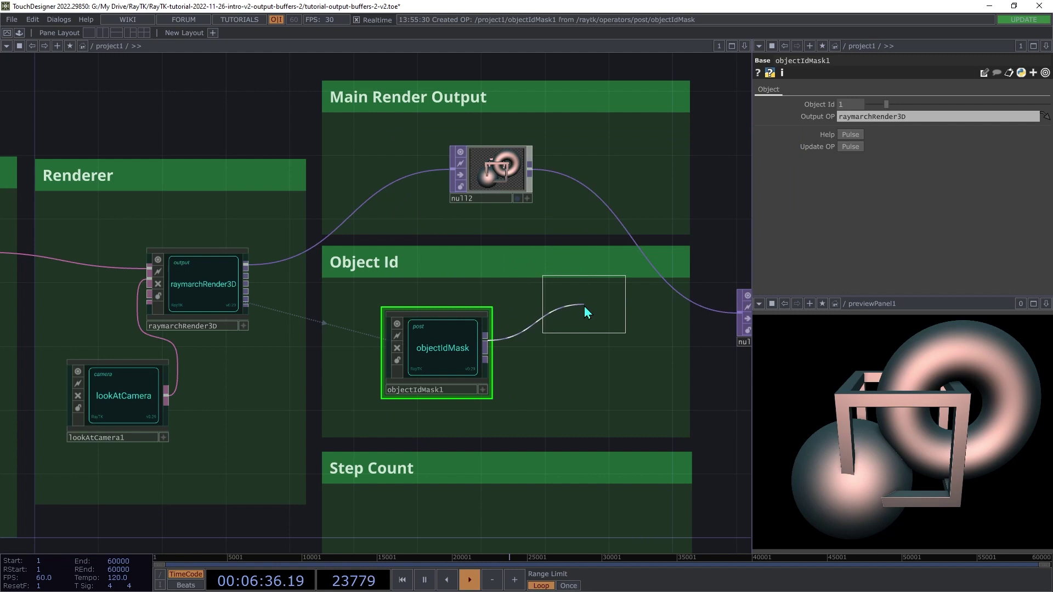
{"action": "left_click", "coordinate": [583, 318]}
Duplicate the null onto the mask's second output and preview the white mask, then masked torus.
{"action": "key", "text": "ctrl+c"}
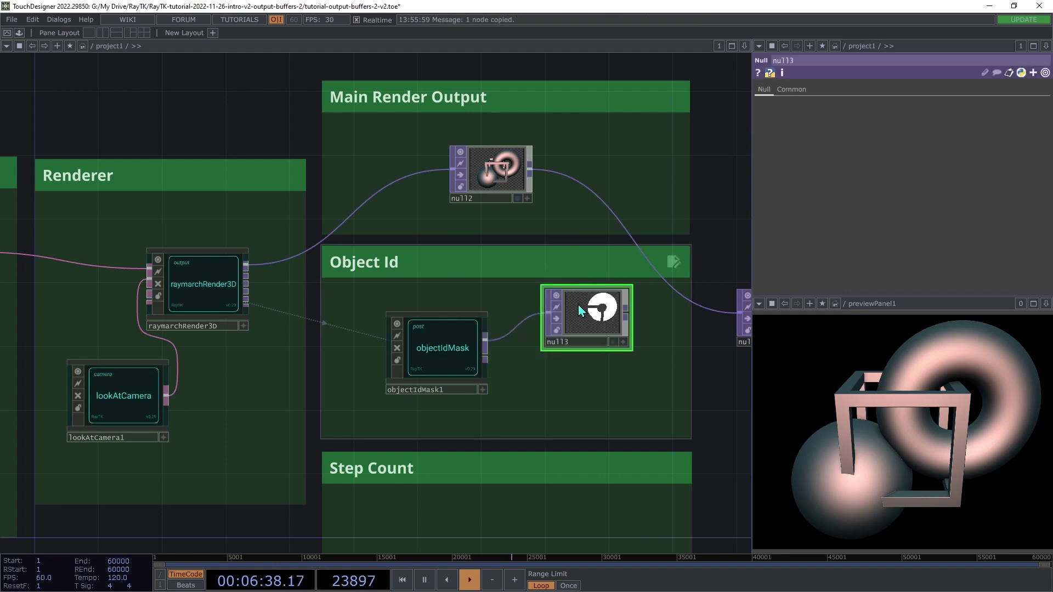
{"action": "key", "text": "ctrl+v"}
{"action": "left_click_drag", "start_coordinate": [546, 393], "coordinate": [485, 358]}
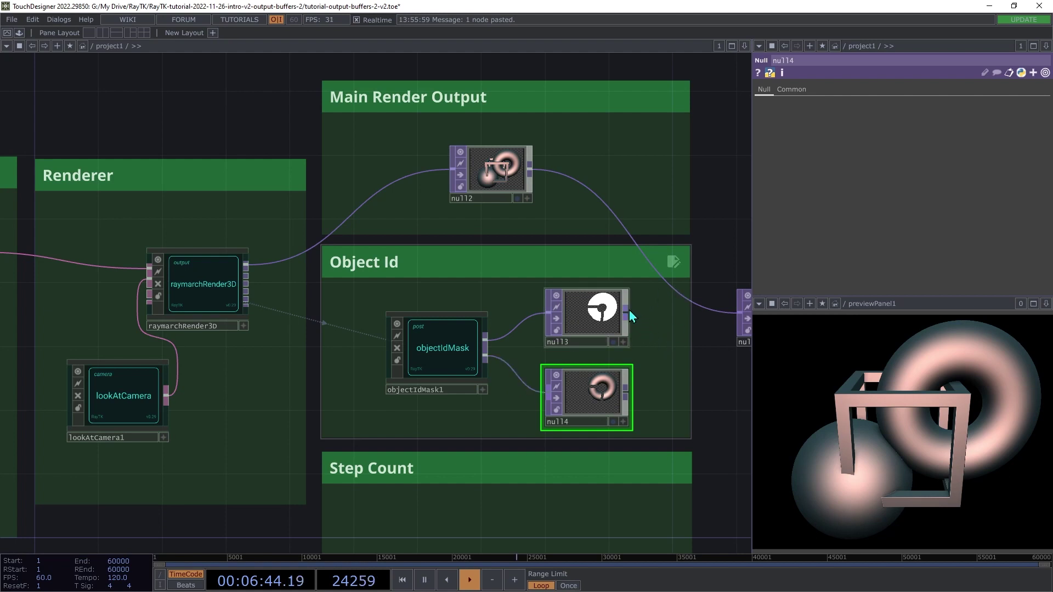
{"action": "left_click_drag", "start_coordinate": [627, 313], "coordinate": [736, 336]}
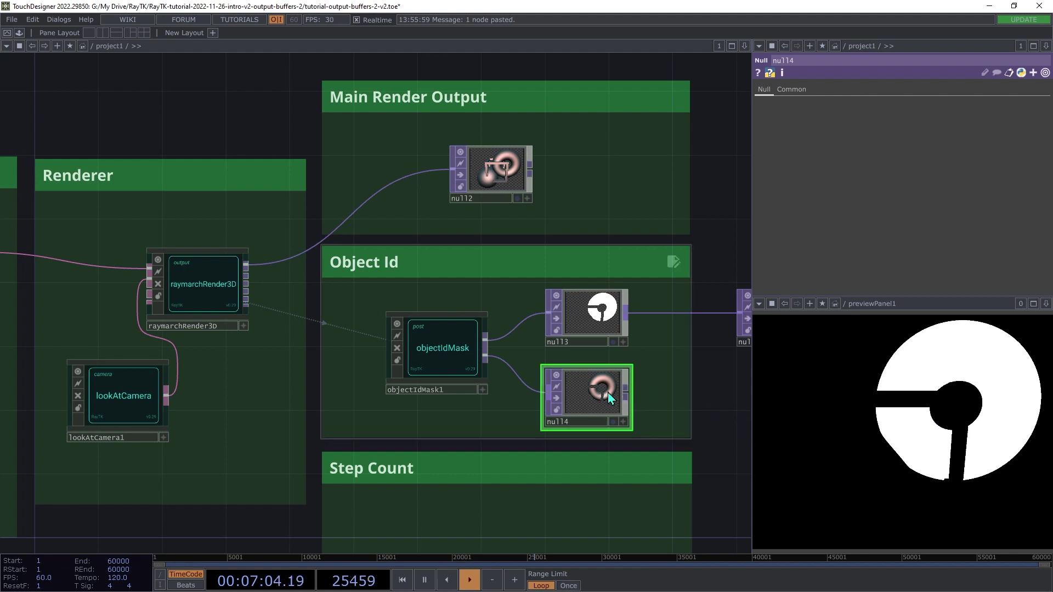
{"action": "mouse_move", "coordinate": [627, 396]}
{"action": "left_mouse_down"}
{"action": "mouse_move", "coordinate": [677, 419]}
{"action": "mouse_move", "coordinate": [735, 308]}
{"action": "mouse_move", "coordinate": [735, 317]}
{"action": "left_mouse_up"}
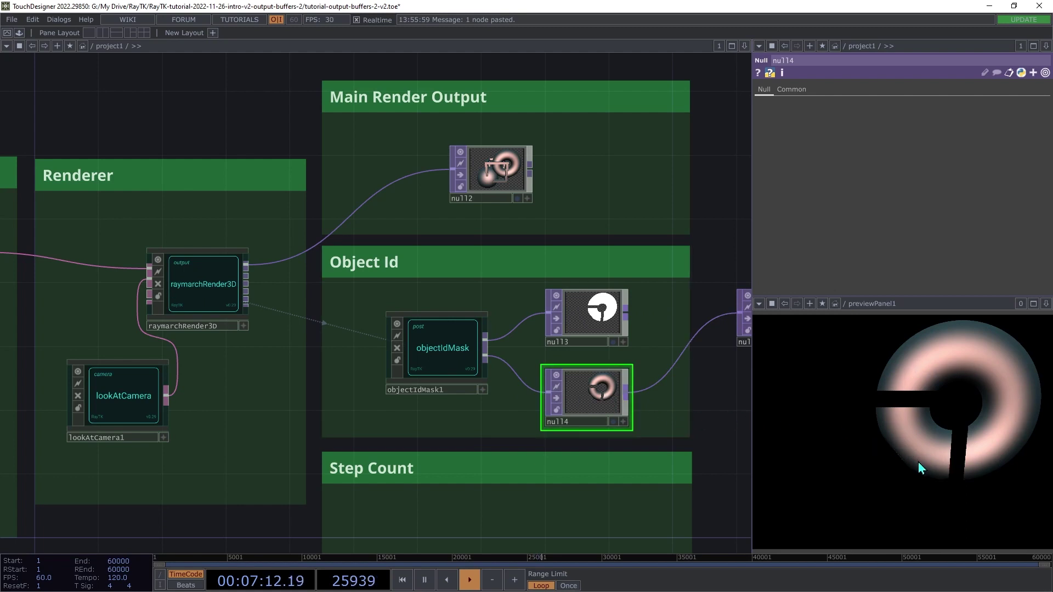
{"action": "left_click", "coordinate": [137, 391]}
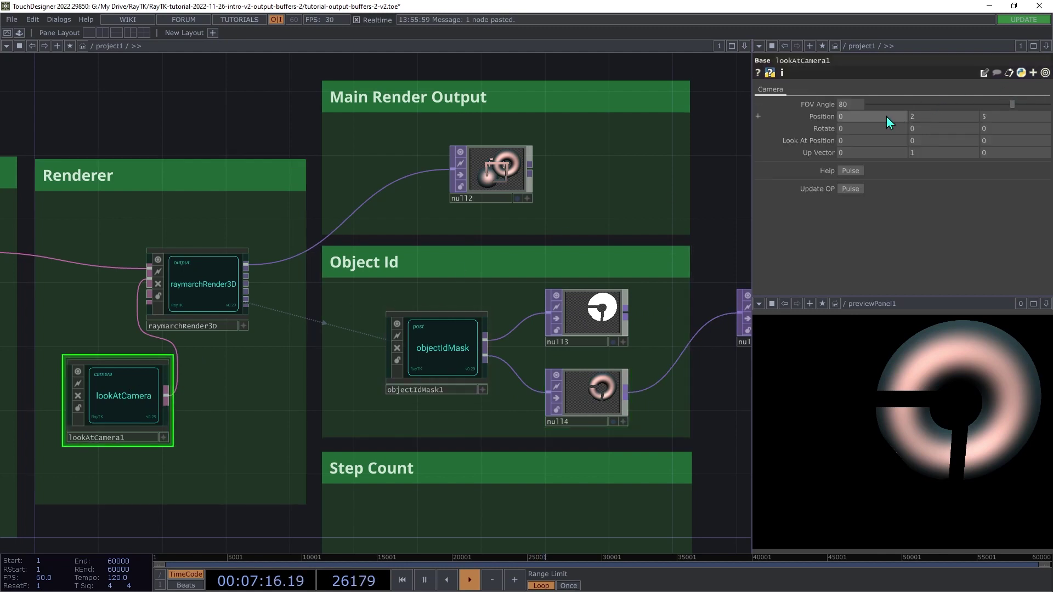
{"action": "middle_click_drag", "start_coordinate": [888, 118], "coordinate": [887, 103]}
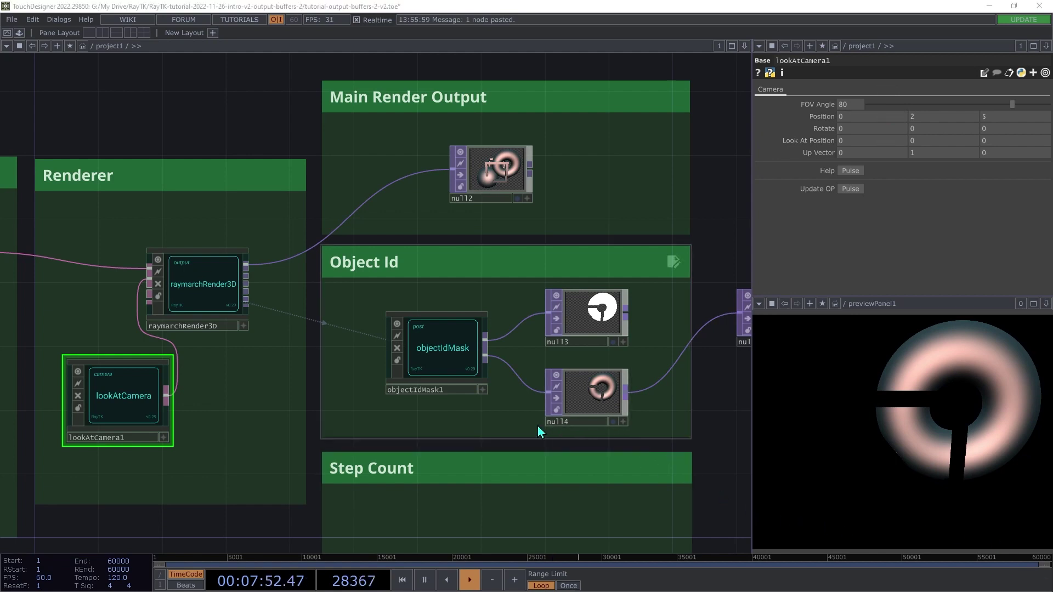
{"action": "scroll", "coordinate": [400, 404], "scroll_direction": "down", "scroll_amount": 4}
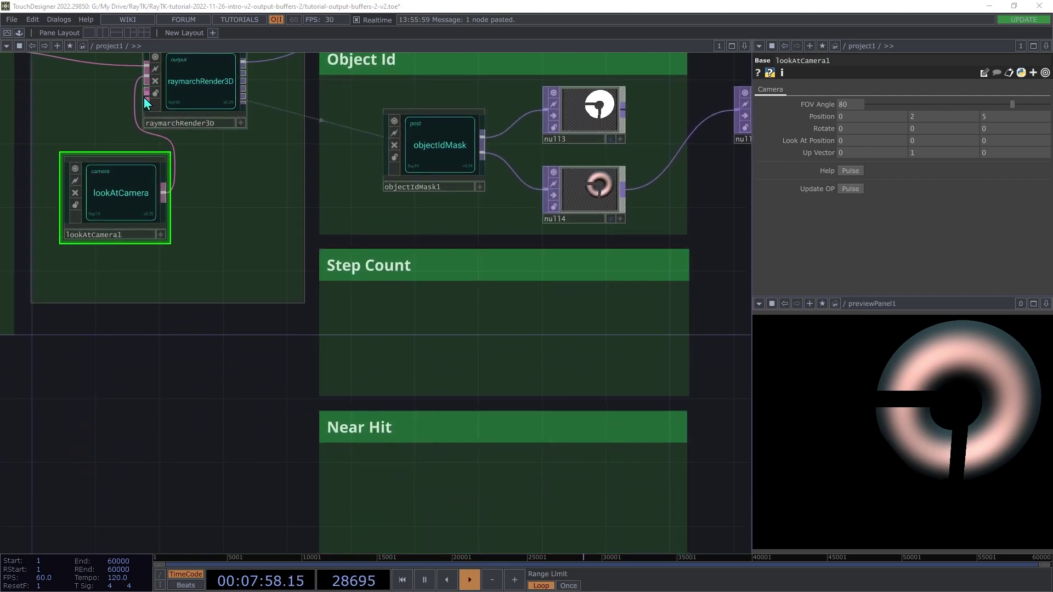
Extract raymarchRender3D's Step Count buffer as renderSelect1 and move it into the Step Count box.
{"action": "left_click", "coordinate": [208, 99]}
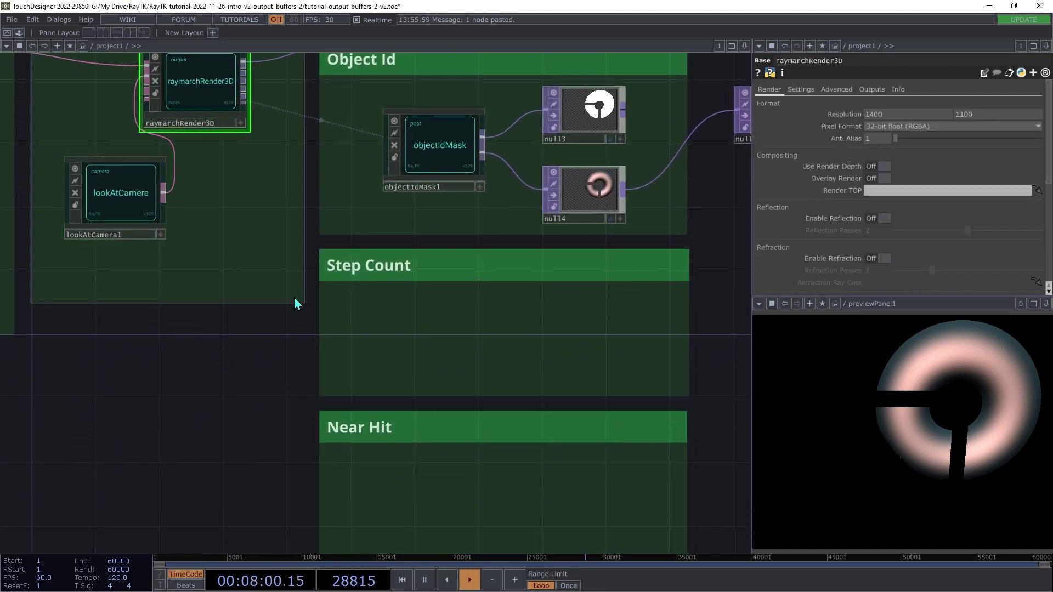
{"action": "right_click", "coordinate": [315, 337]}
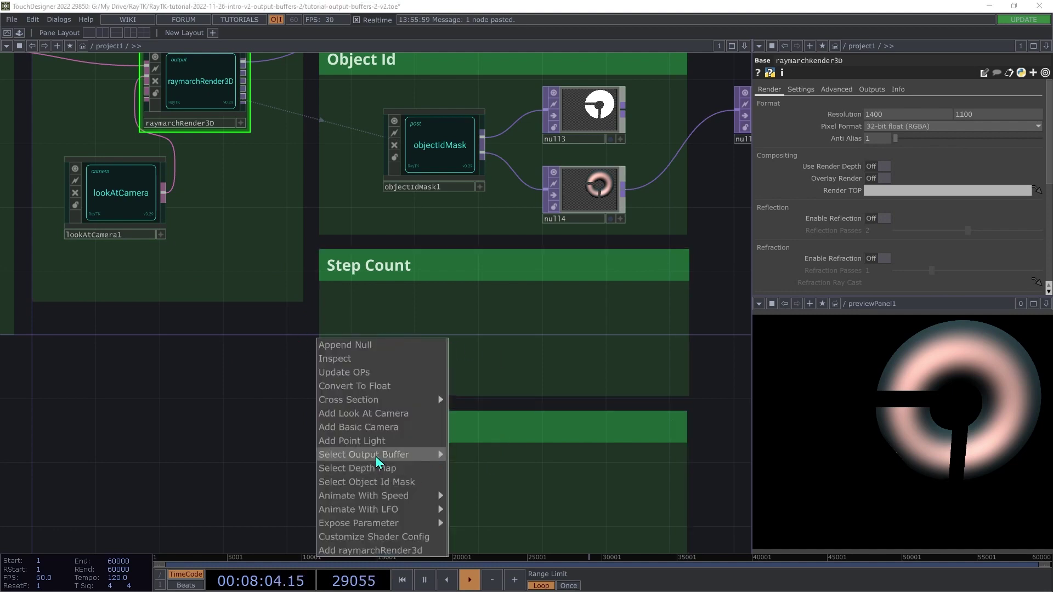
{"action": "mouse_move", "coordinate": [377, 460]}
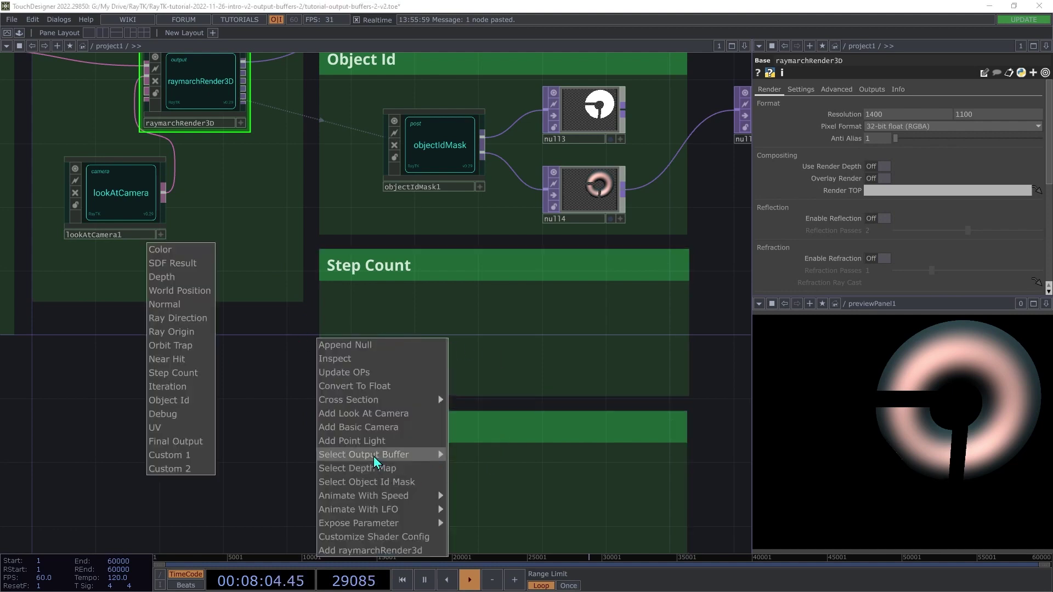
{"action": "left_click", "coordinate": [174, 378]}
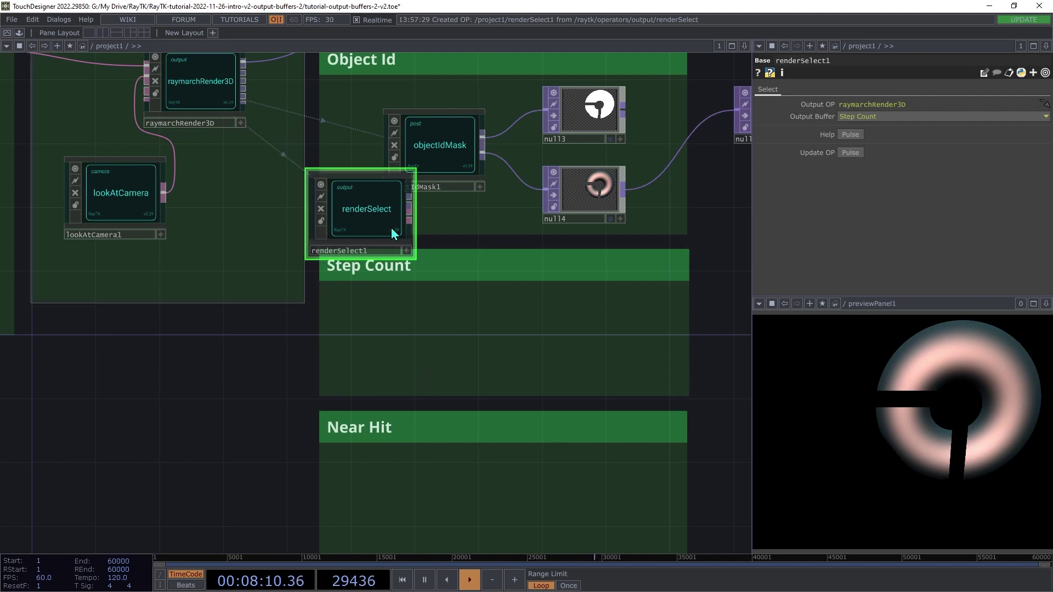
{"action": "left_click_drag", "start_coordinate": [362, 208], "coordinate": [411, 327]}
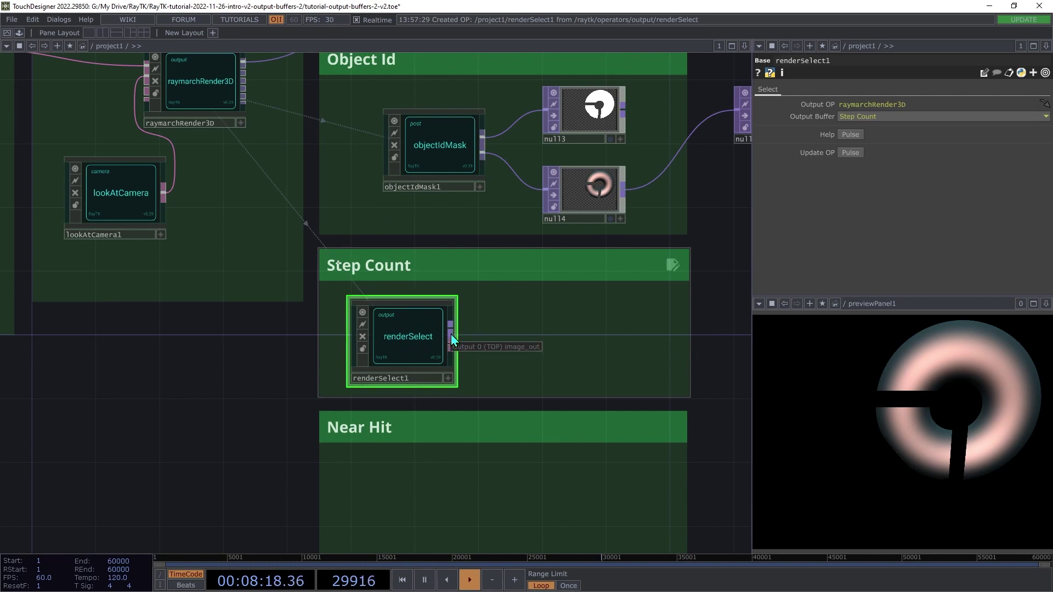
Add a null after renderSelect1 in the Step Count box and connect it to the preview output.
{"action": "left_click_drag", "start_coordinate": [451, 333], "coordinate": [517, 324]}
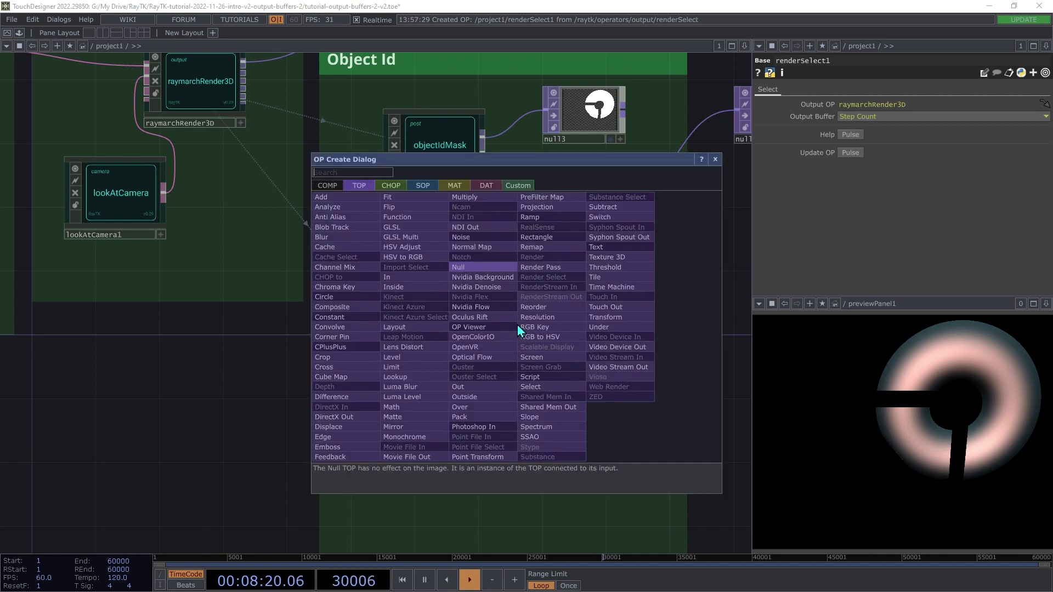
{"action": "left_click", "coordinate": [476, 268]}
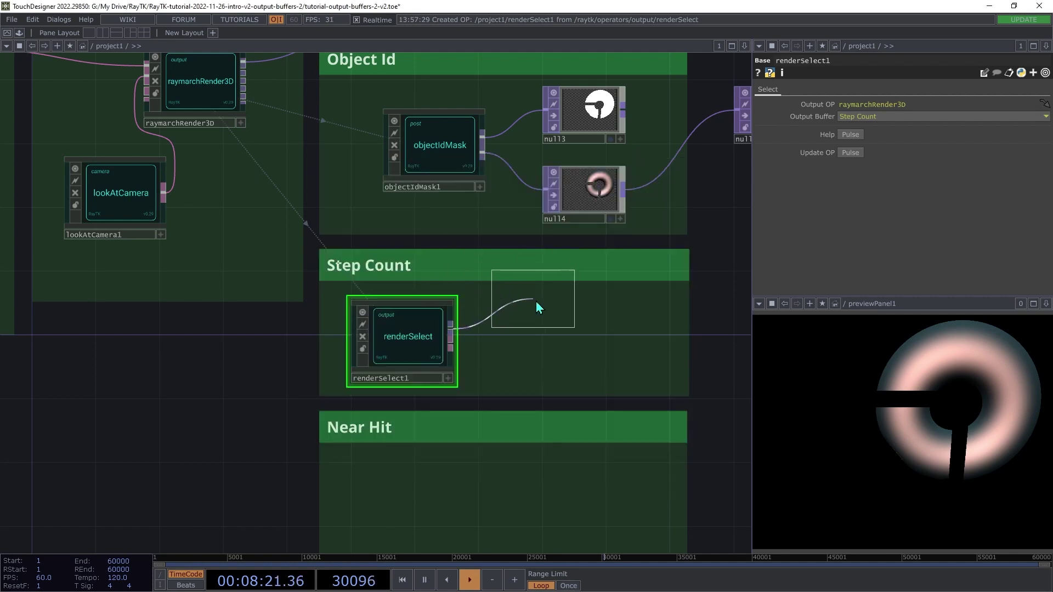
{"action": "left_click", "coordinate": [581, 336]}
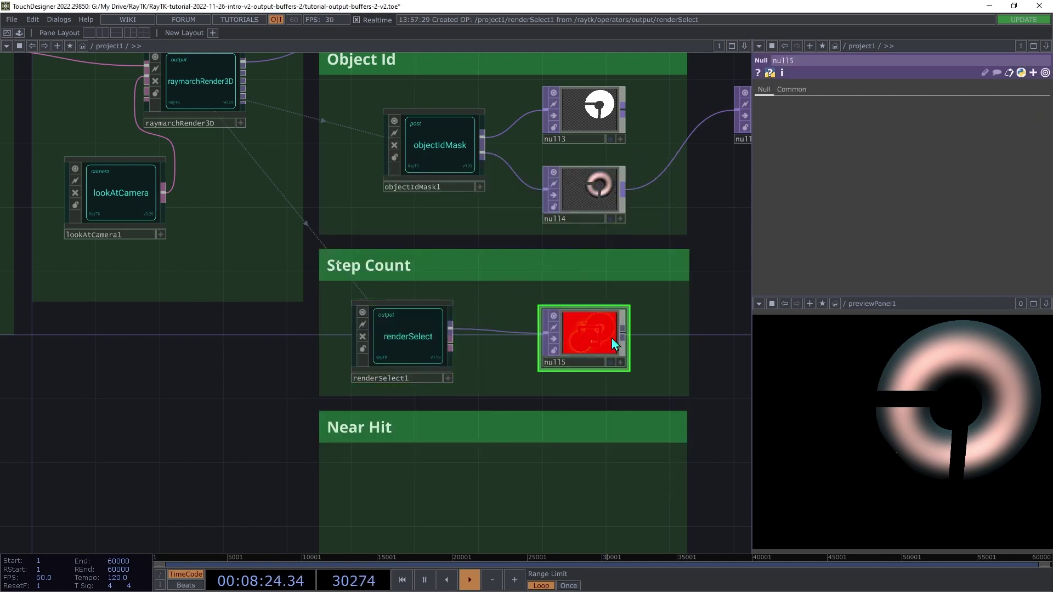
{"action": "left_click_drag", "start_coordinate": [624, 332], "coordinate": [738, 131]}
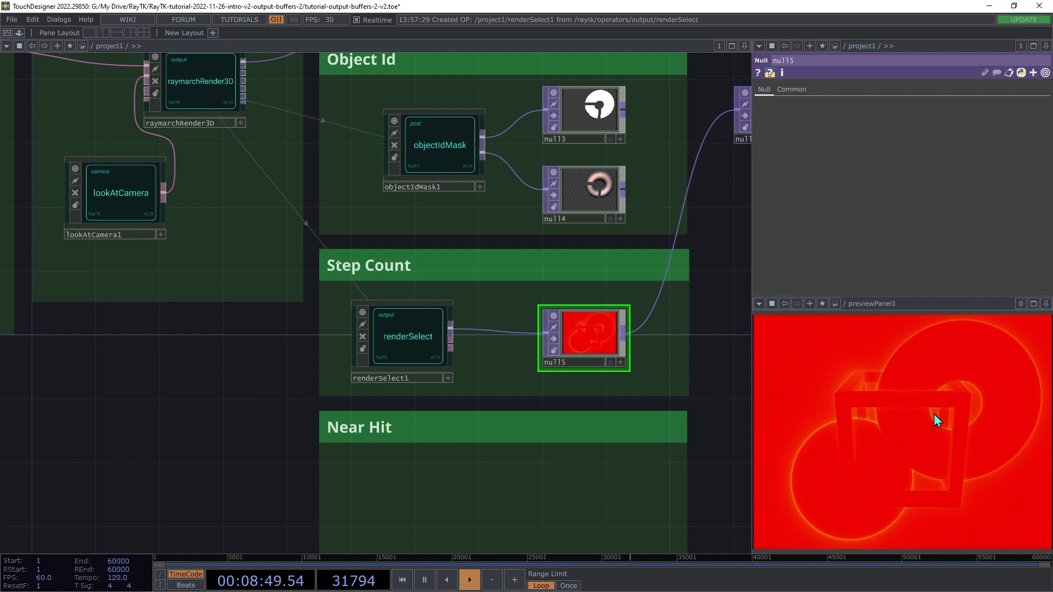
Toggle null5's tile interactive viewer on and back off.
{"action": "right_click", "coordinate": [907, 396]}
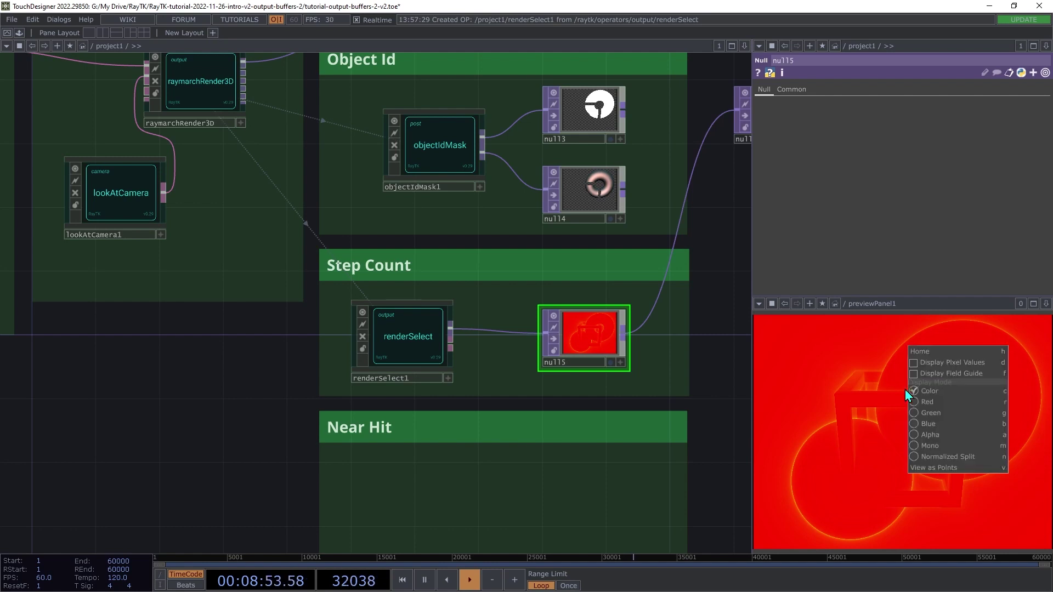
{"action": "left_click", "coordinate": [857, 372]}
{"action": "left_click", "coordinate": [622, 363]}
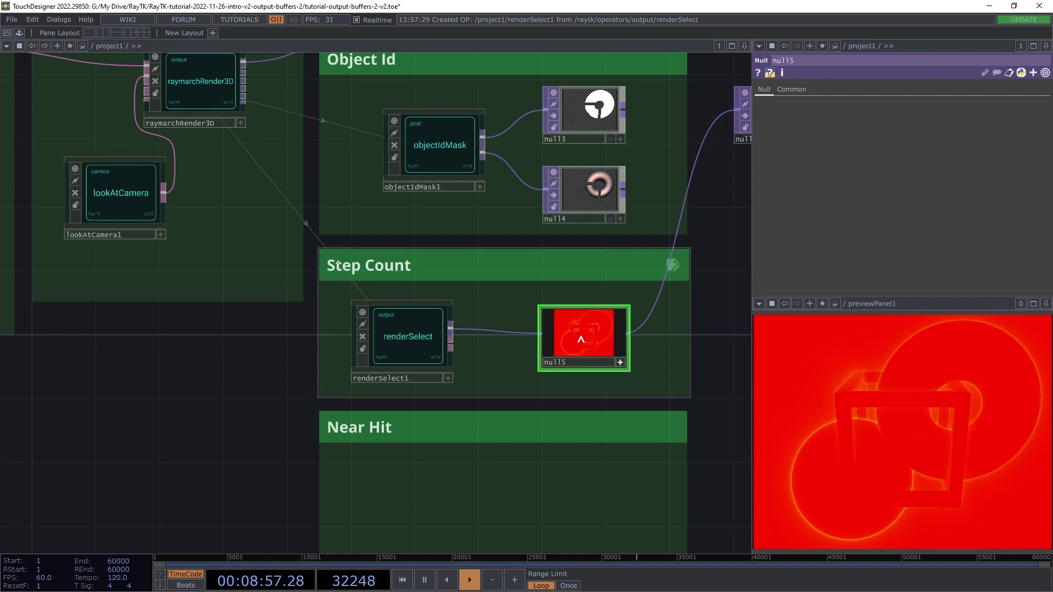
{"action": "right_click", "coordinate": [583, 341]}
{"action": "left_click", "coordinate": [624, 368]}
{"action": "left_click", "coordinate": [622, 363]}
Show pixel value readouts in the preview and split it into normalized R, G, B, A views.
{"action": "right_click", "coordinate": [877, 391]}
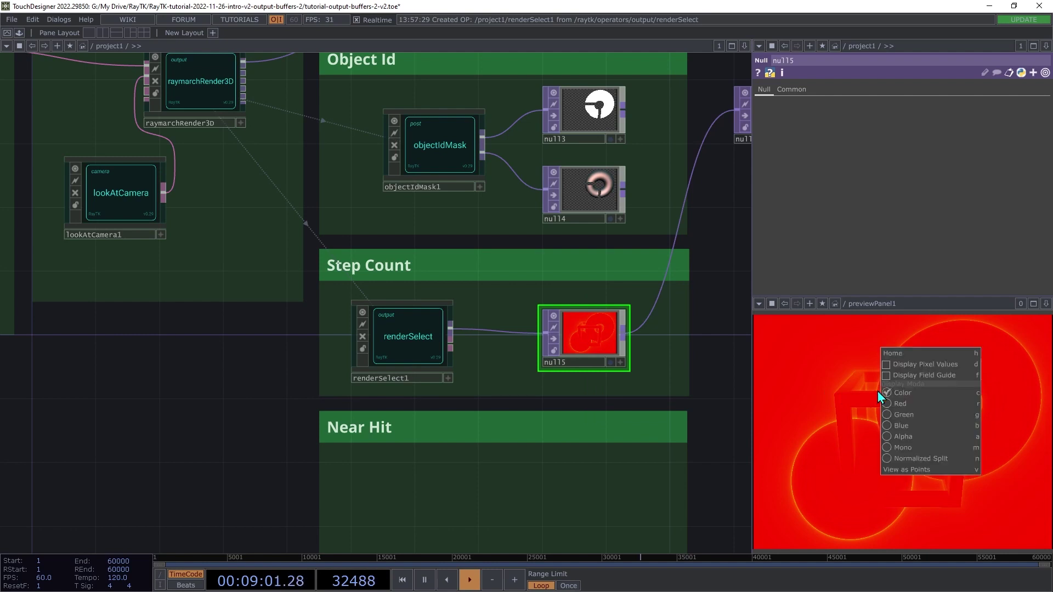
{"action": "left_click", "coordinate": [889, 365]}
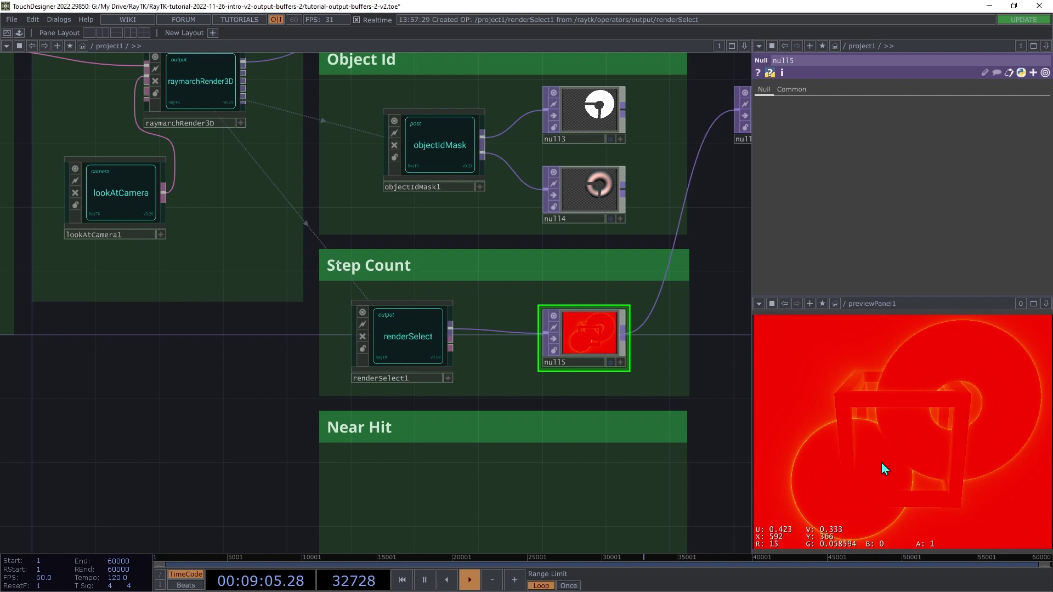
{"action": "right_click", "coordinate": [879, 425]}
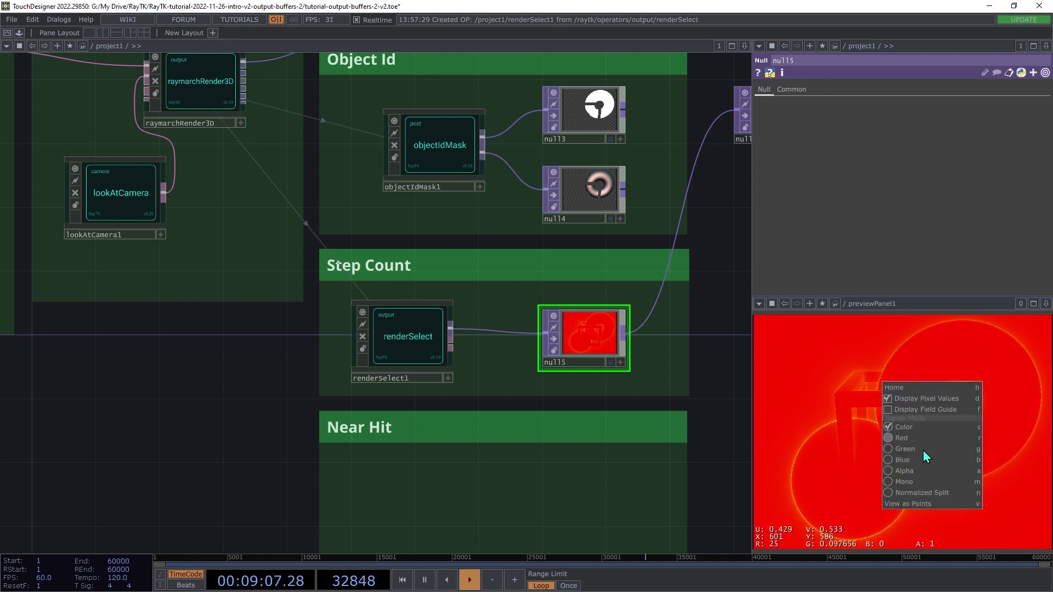
{"action": "left_click", "coordinate": [904, 493]}
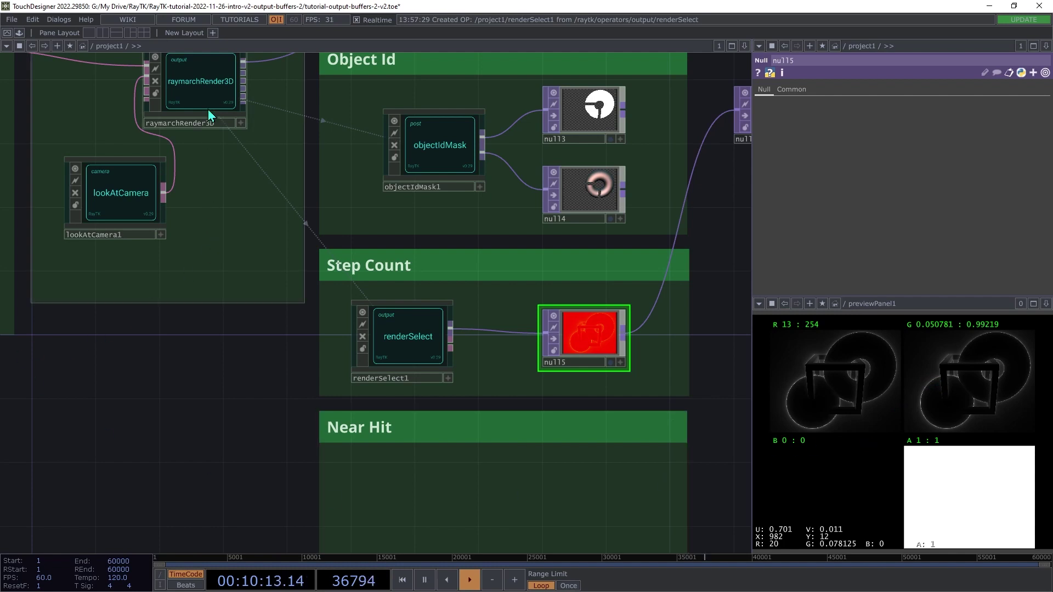
Select raymarchRender3D and show its Settings page, where Max Steps reads 256.
{"action": "left_click", "coordinate": [201, 86]}
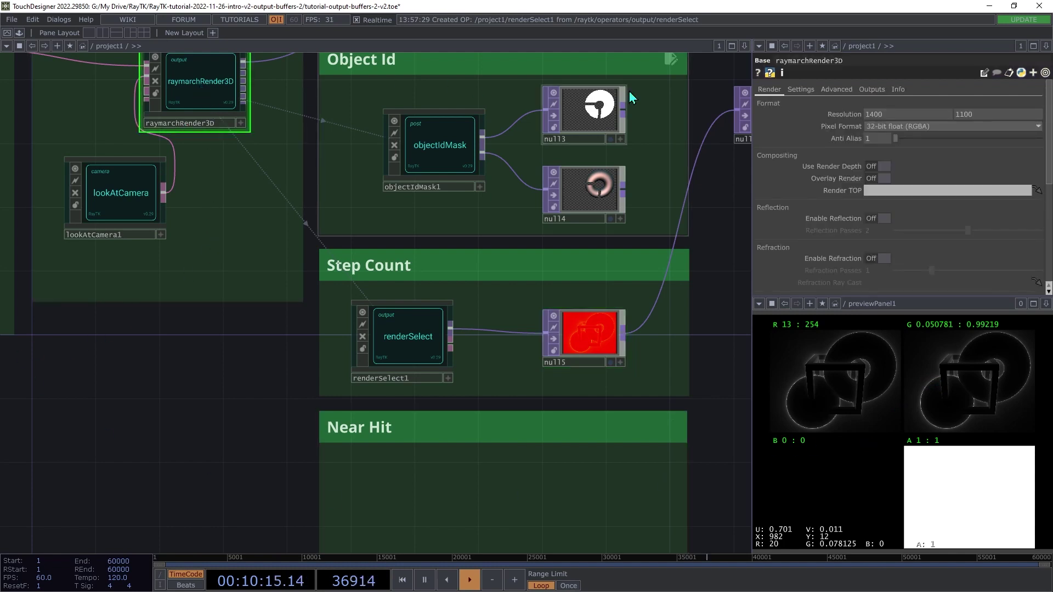
{"action": "left_click", "coordinate": [806, 92]}
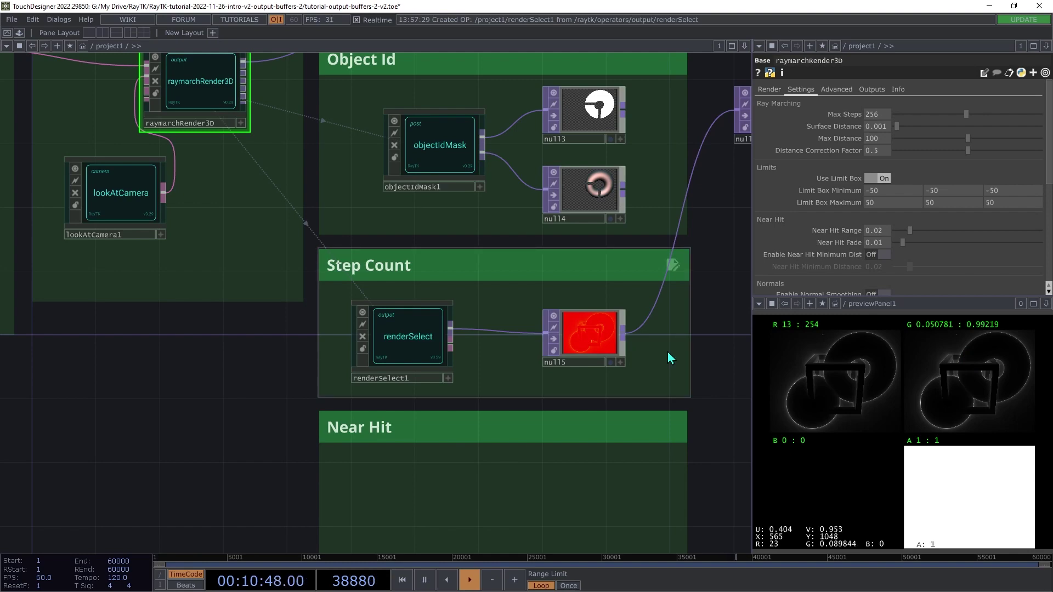
Add a Reorder TOP (reorder1) beside null5 and wire it into the preview output null.
{"action": "key", "text": "Tab"}
{"action": "type", "text": "re"}
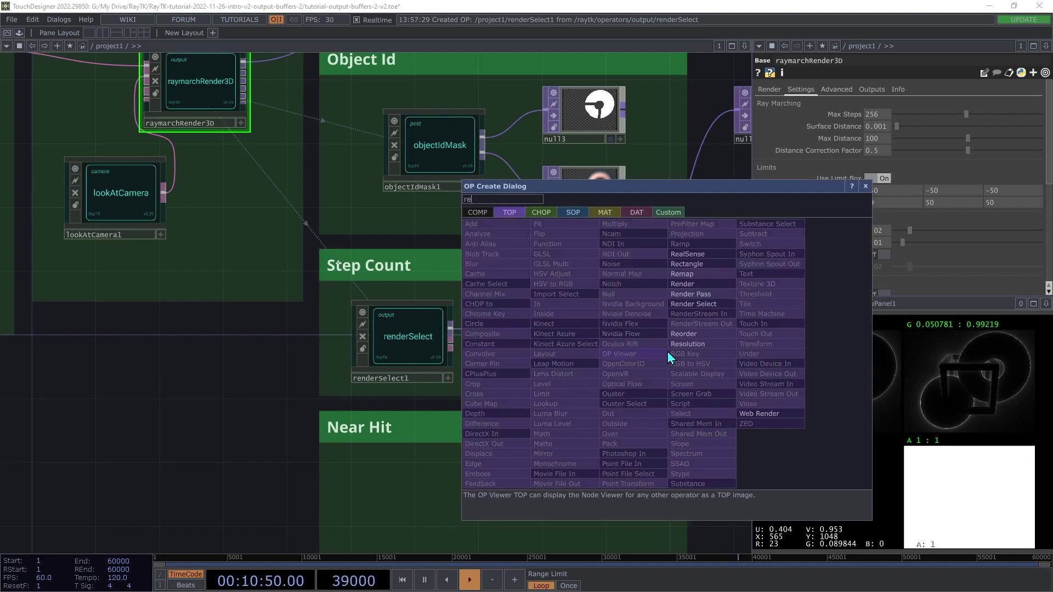
{"action": "left_click", "coordinate": [683, 333]}
{"action": "left_click", "coordinate": [680, 337]}
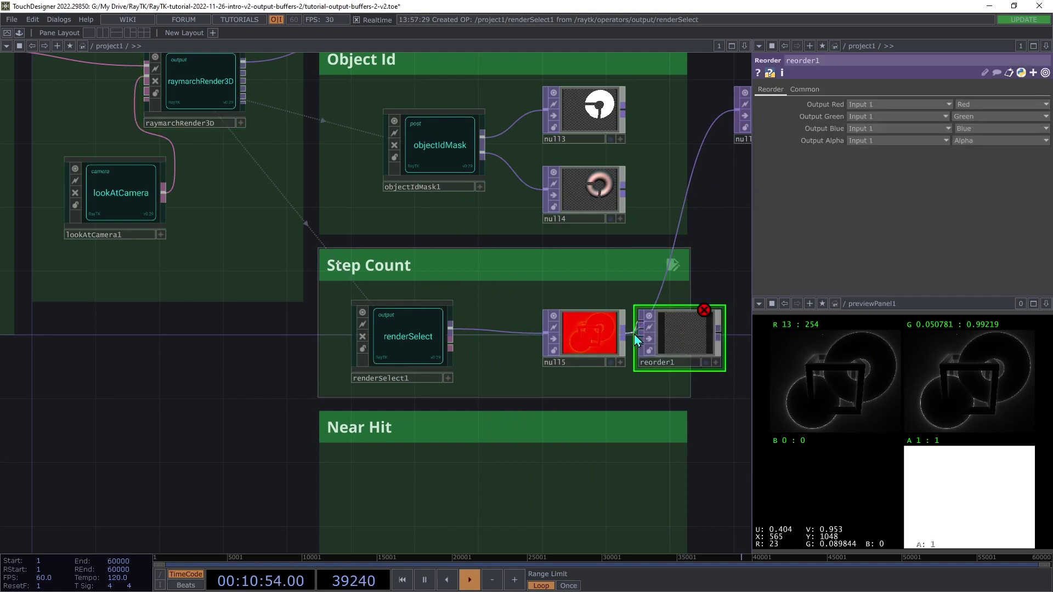
{"action": "left_click", "coordinate": [720, 340]}
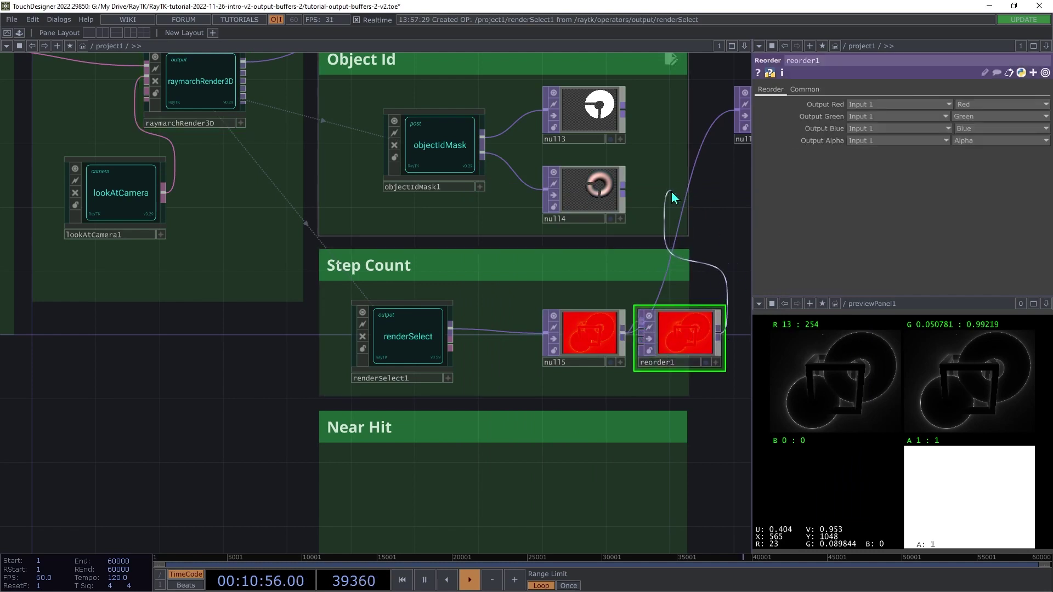
{"action": "left_click", "coordinate": [689, 202]}
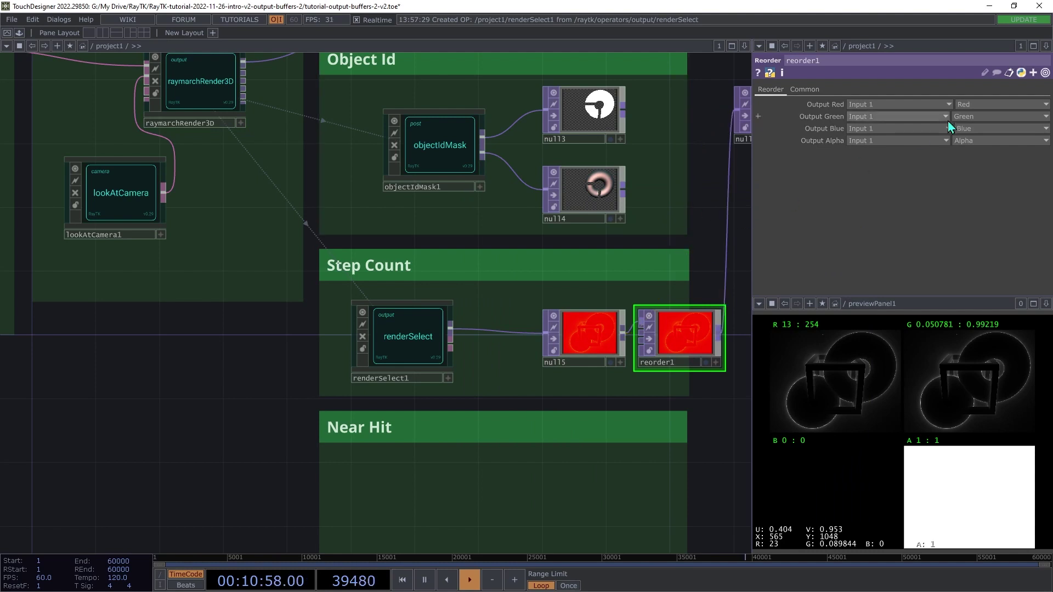
Set reorder1's Output Red, Output Blue and Output Alpha to the Green channel.
{"action": "left_click", "coordinate": [965, 104]}
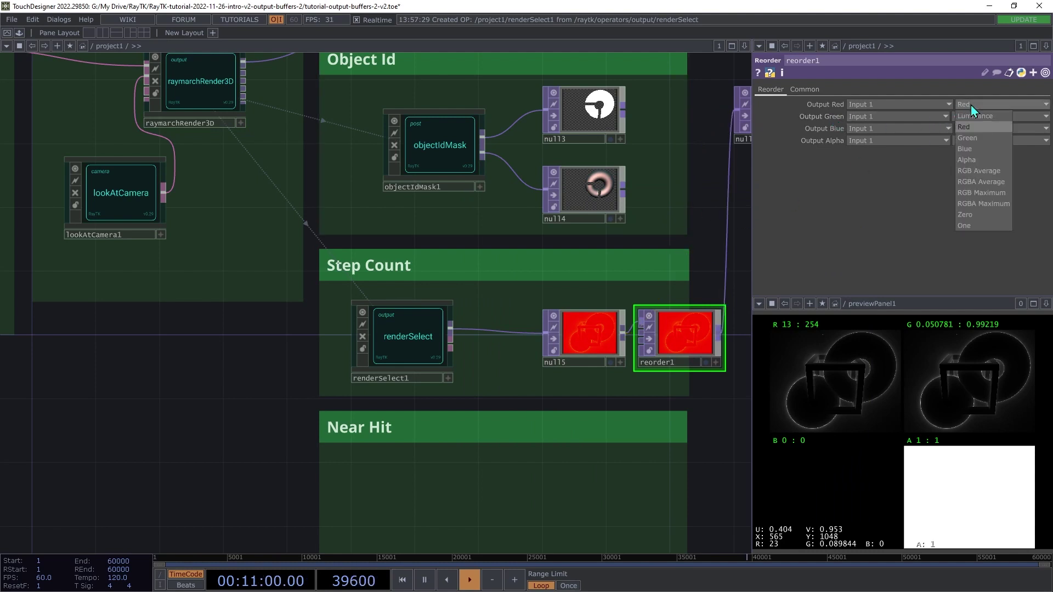
{"action": "left_click", "coordinate": [966, 116]}
{"action": "left_click", "coordinate": [968, 129]}
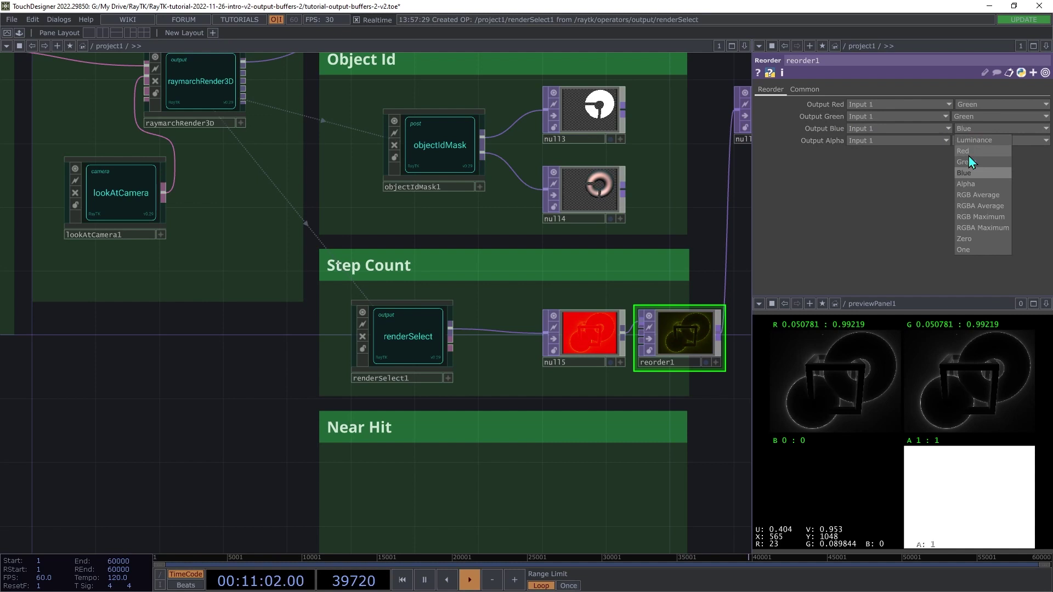
{"action": "left_click", "coordinate": [969, 148]}
{"action": "left_click", "coordinate": [969, 145]}
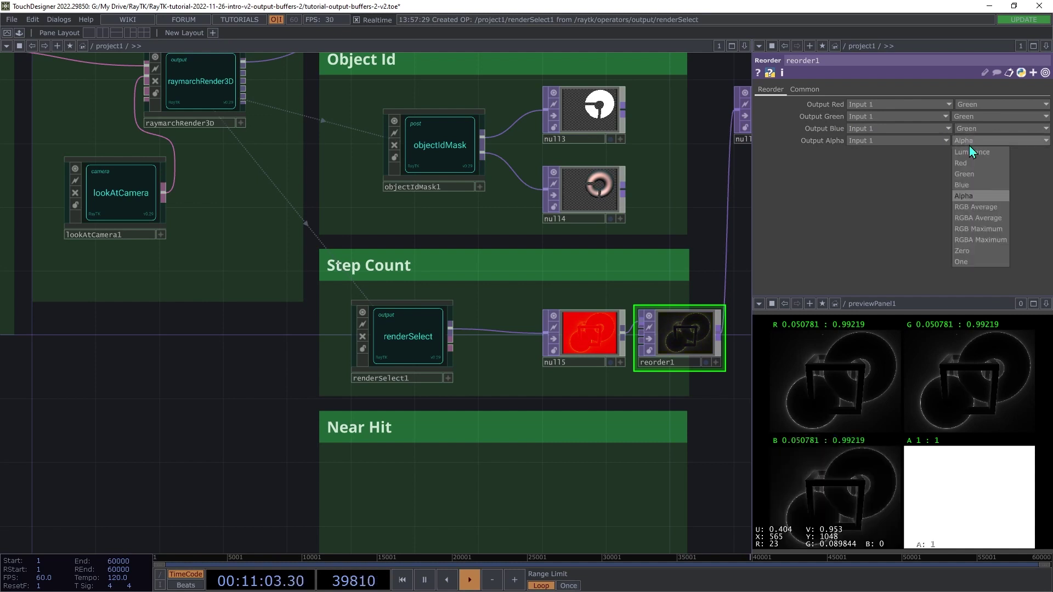
{"action": "left_click", "coordinate": [972, 176]}
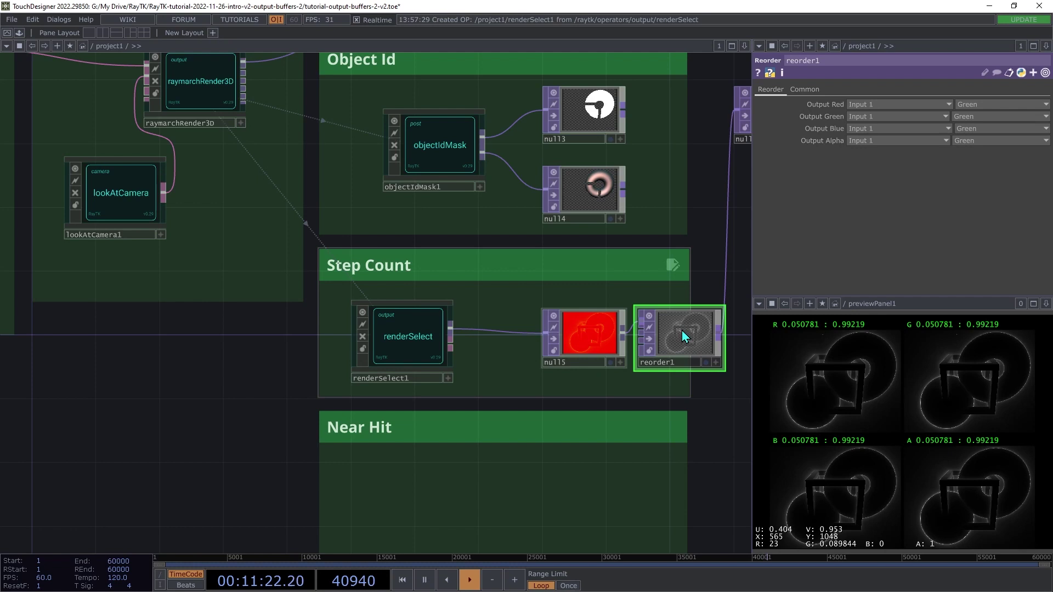
Set the preview's Display Mode to Color to show the greyscale step-count image.
{"action": "right_click", "coordinate": [913, 405]}
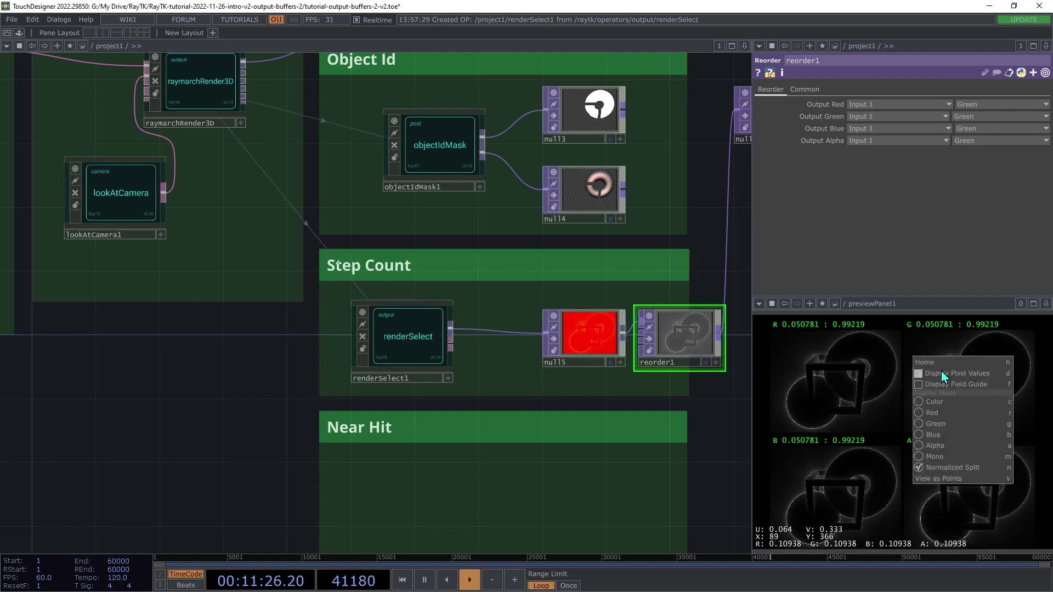
{"action": "left_click", "coordinate": [930, 403]}
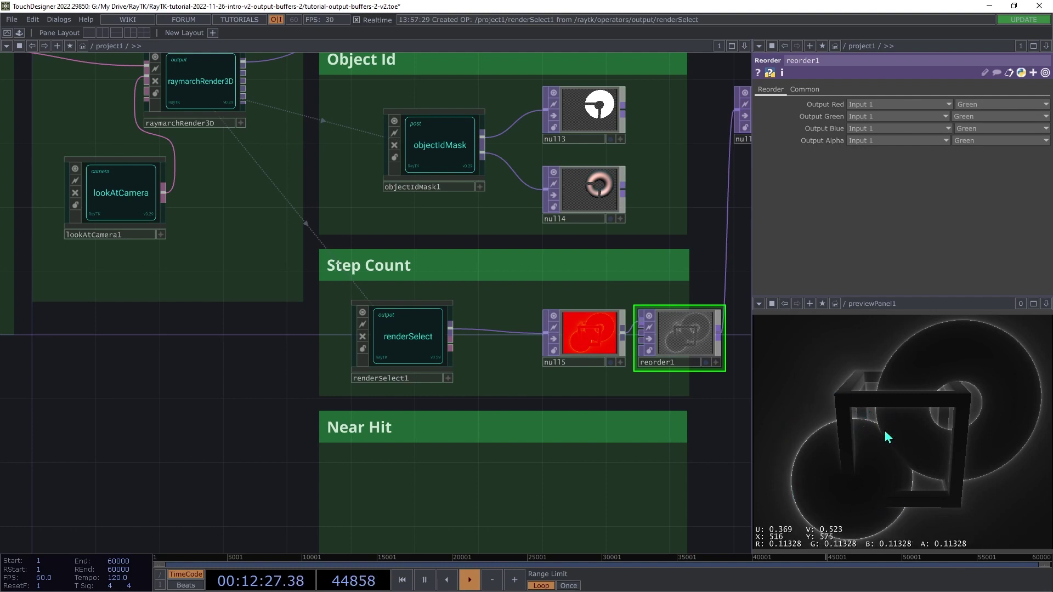
{"action": "middle_click_drag", "start_coordinate": [903, 478], "coordinate": [905, 364]}
{"action": "middle_click_drag", "start_coordinate": [866, 463], "coordinate": [930, 399]}
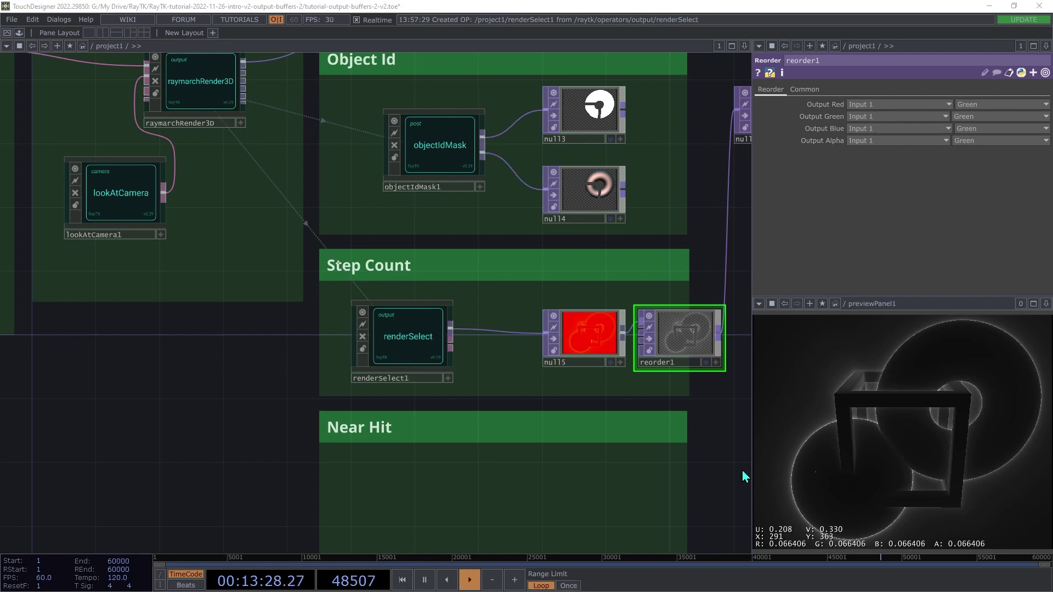
Create renderSelect2 for raymarchRender3D's Near Hit buffer and move it into the Near Hit section.
{"action": "left_click", "coordinate": [209, 86]}
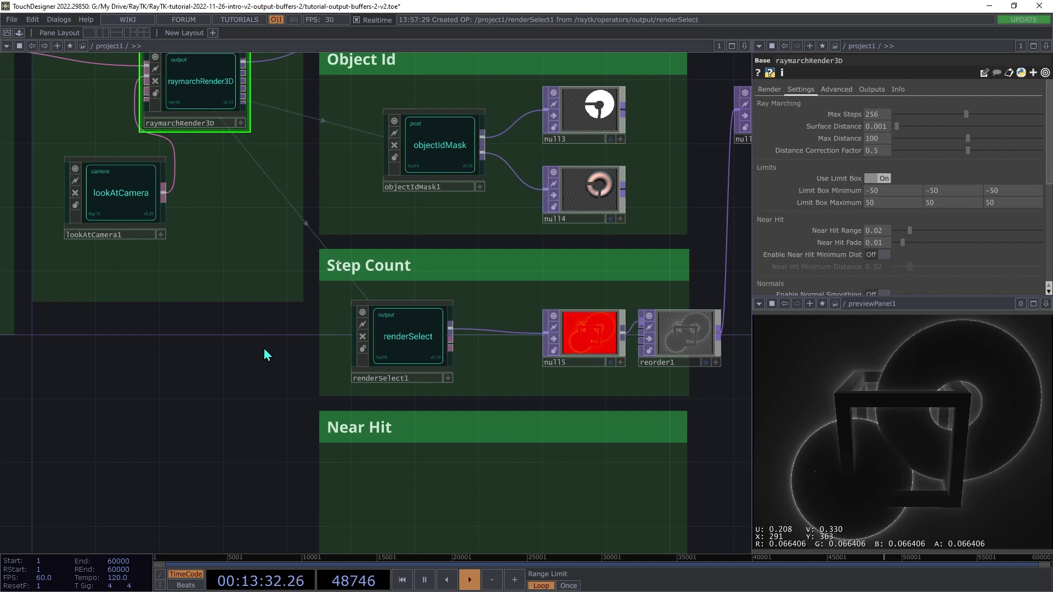
{"action": "key", "text": "alt+r"}
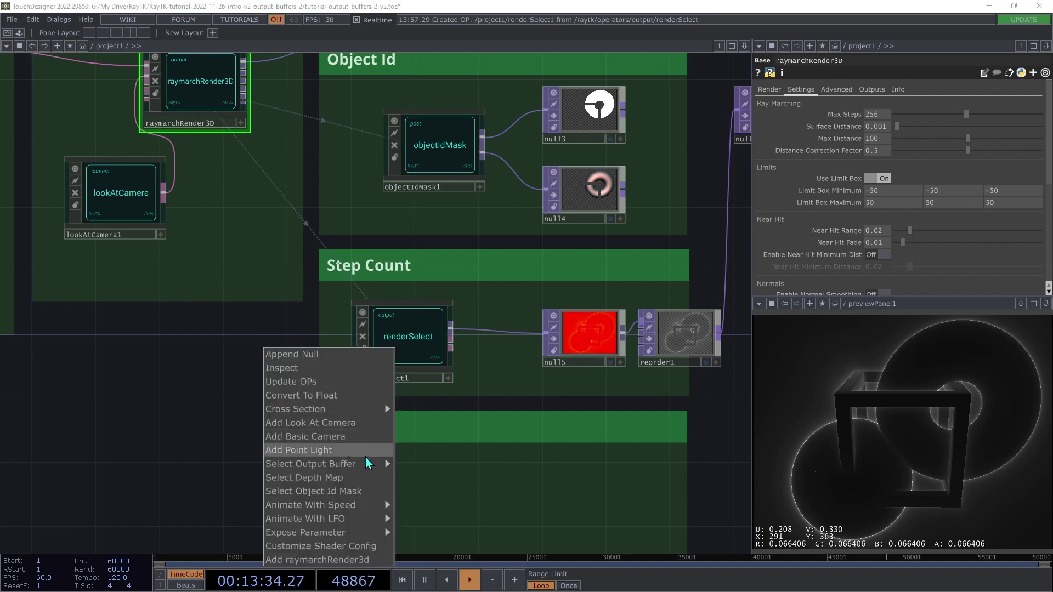
{"action": "mouse_move", "coordinate": [329, 464]}
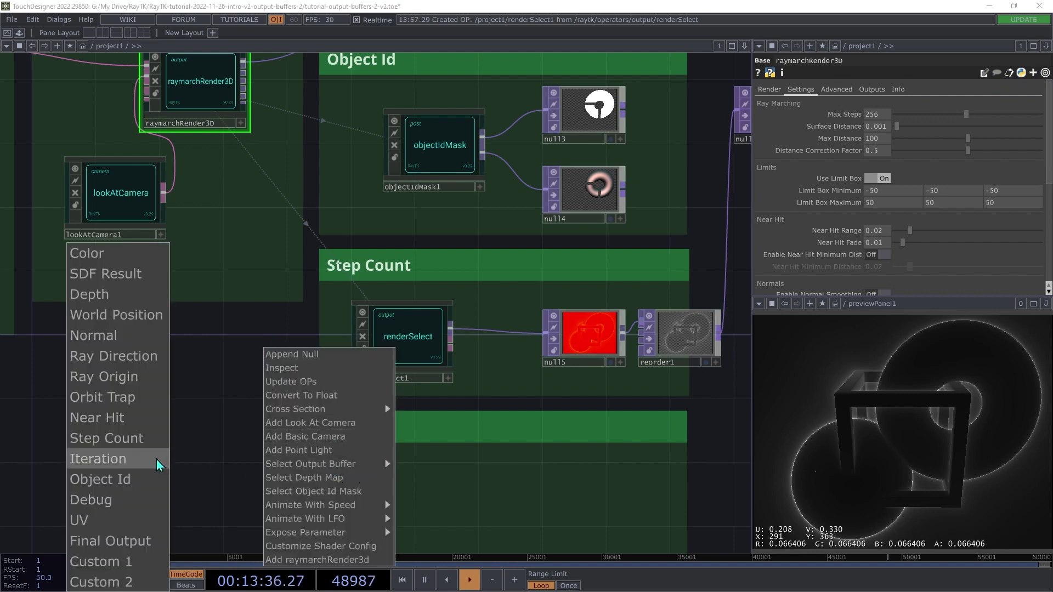
{"action": "left_click", "coordinate": [97, 419]}
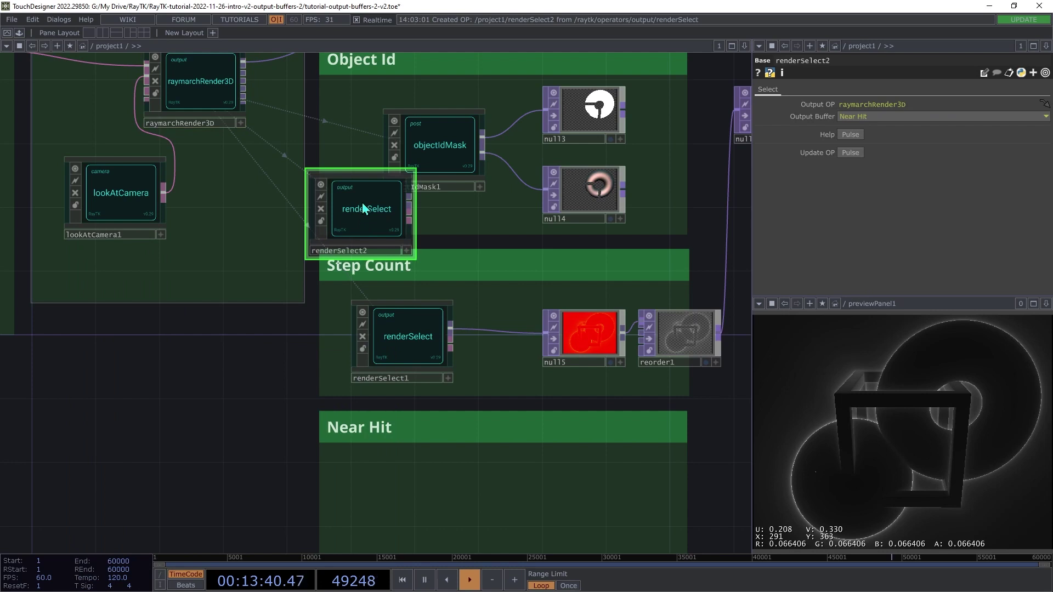
{"action": "left_click_drag", "start_coordinate": [362, 202], "coordinate": [563, 499]}
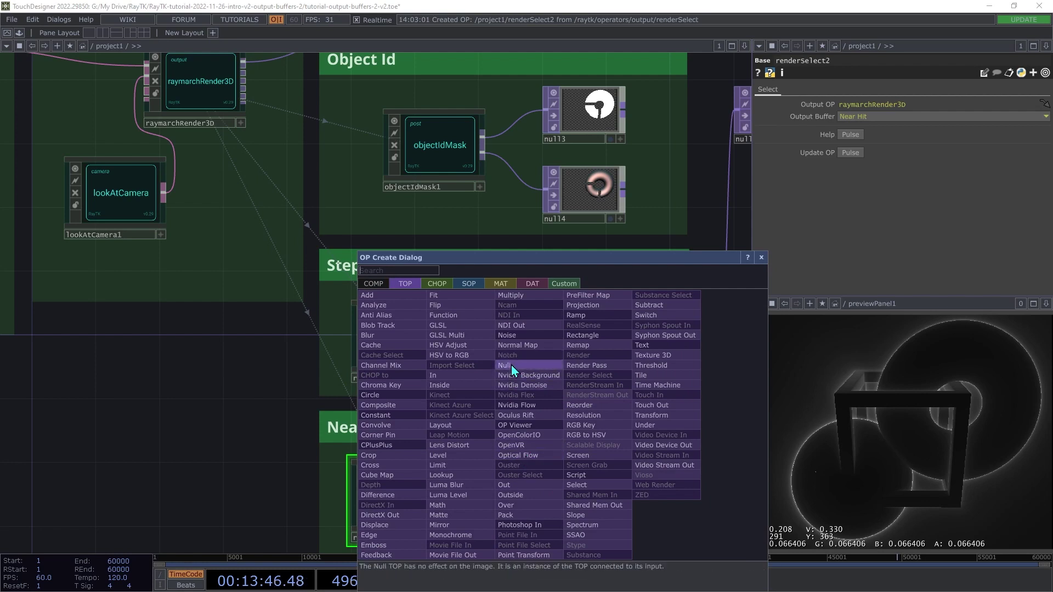
Add null16 after renderSelect2 and wire it into the preview output null.
{"action": "left_click", "coordinate": [511, 364]}
{"action": "left_click", "coordinate": [589, 494]}
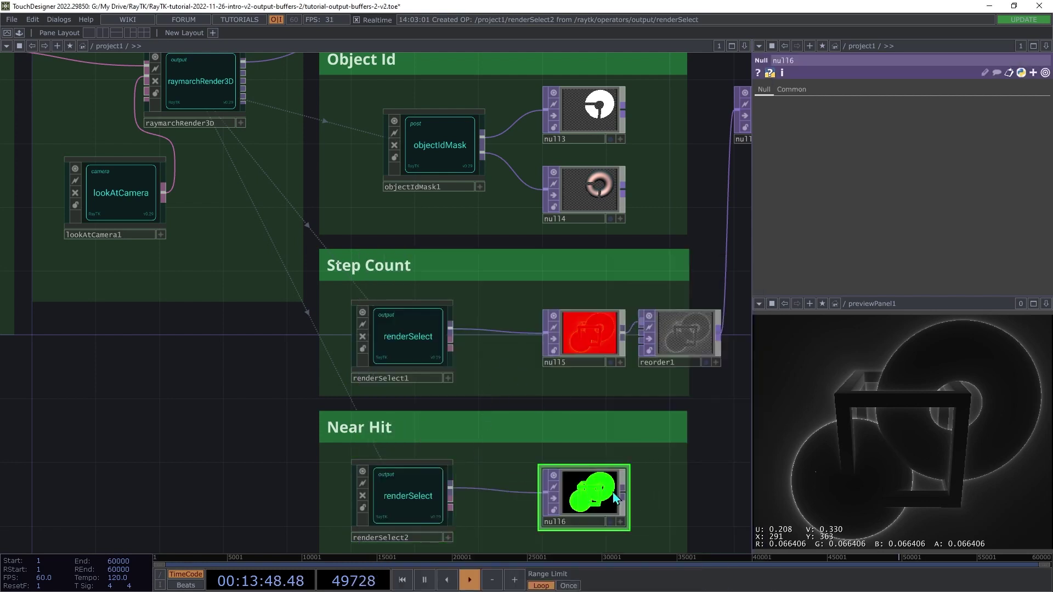
{"action": "left_click_drag", "start_coordinate": [623, 491], "coordinate": [735, 116]}
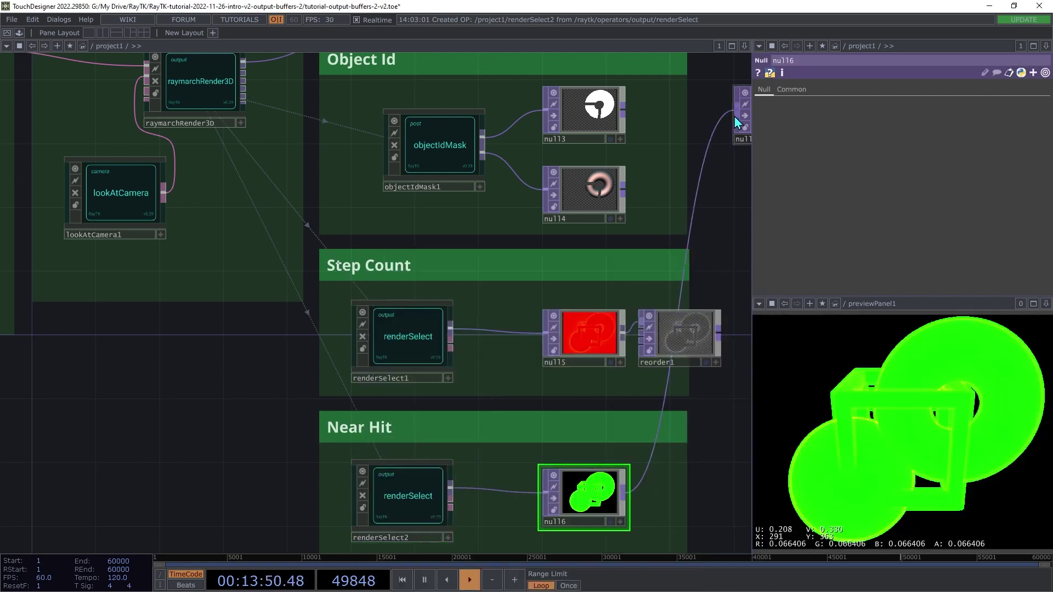
Switch the preview to Normalized Split, showing the Near Hit R, G, B and A channels separately.
{"action": "right_click", "coordinate": [905, 397]}
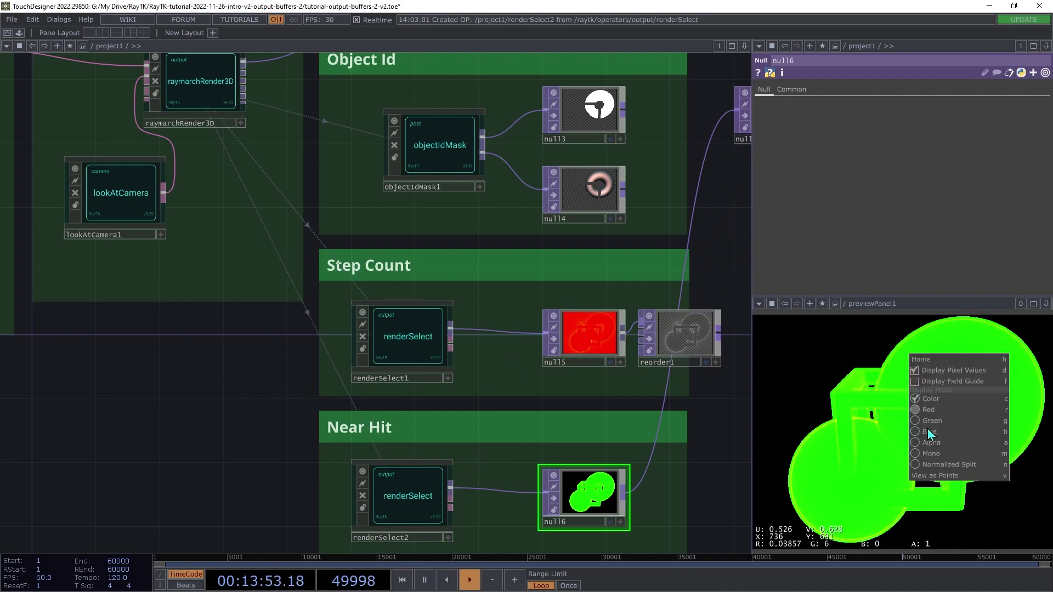
{"action": "left_click", "coordinate": [945, 467]}
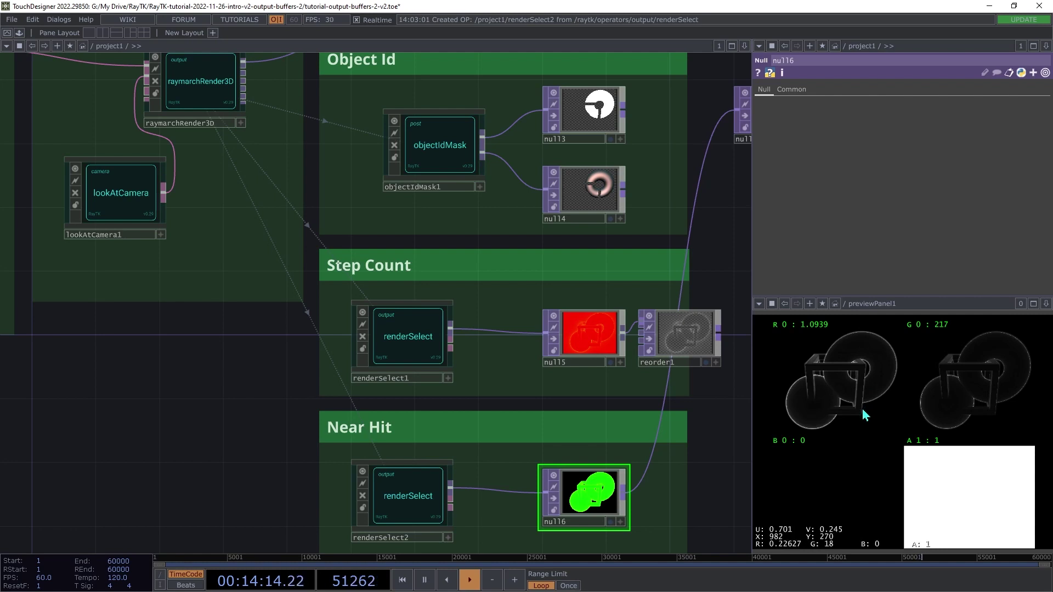
{"action": "scroll", "coordinate": [861, 397], "scroll_direction": "up", "scroll_amount": 1}
{"action": "scroll", "coordinate": [858, 386], "scroll_direction": "up", "scroll_amount": 5}
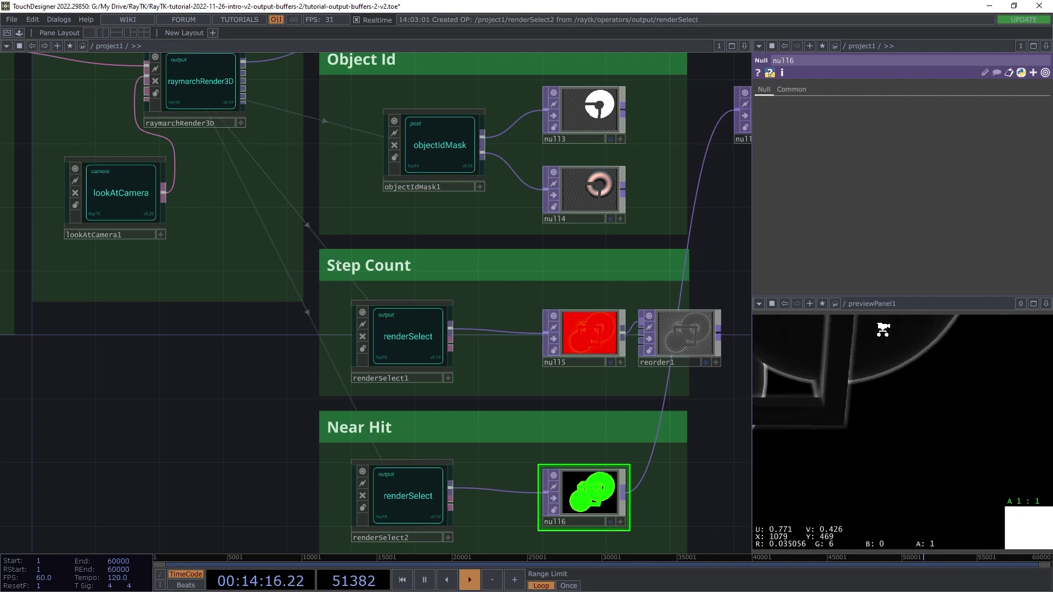
{"action": "scroll", "coordinate": [832, 410], "scroll_direction": "down", "scroll_amount": 5}
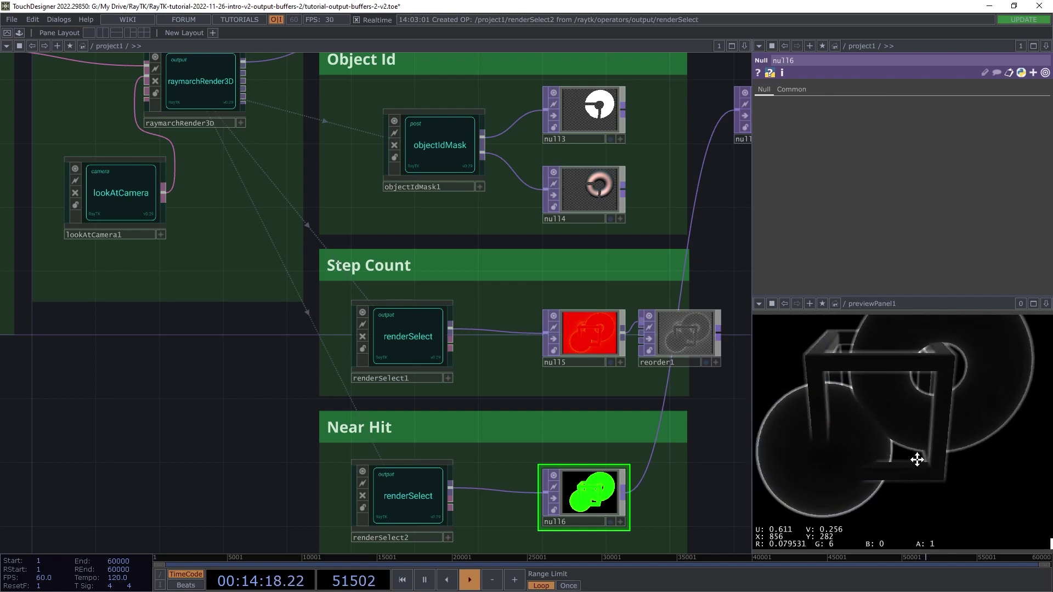
{"action": "left_click_drag", "start_coordinate": [916, 458], "coordinate": [945, 439]}
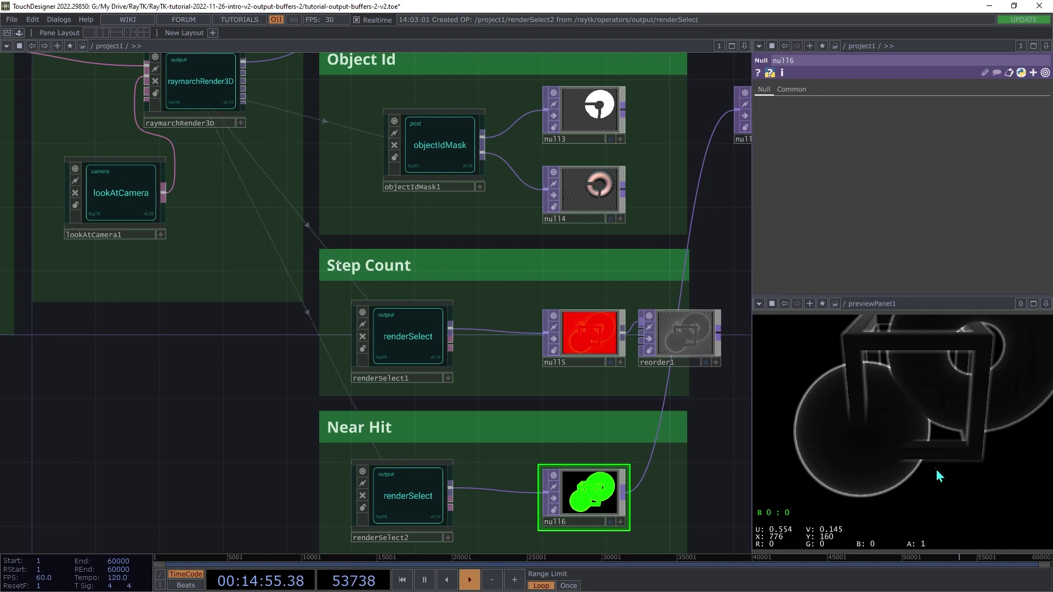
Toggle between combined and split channel views with the S key, ending on split channels.
{"action": "key", "text": "s"}
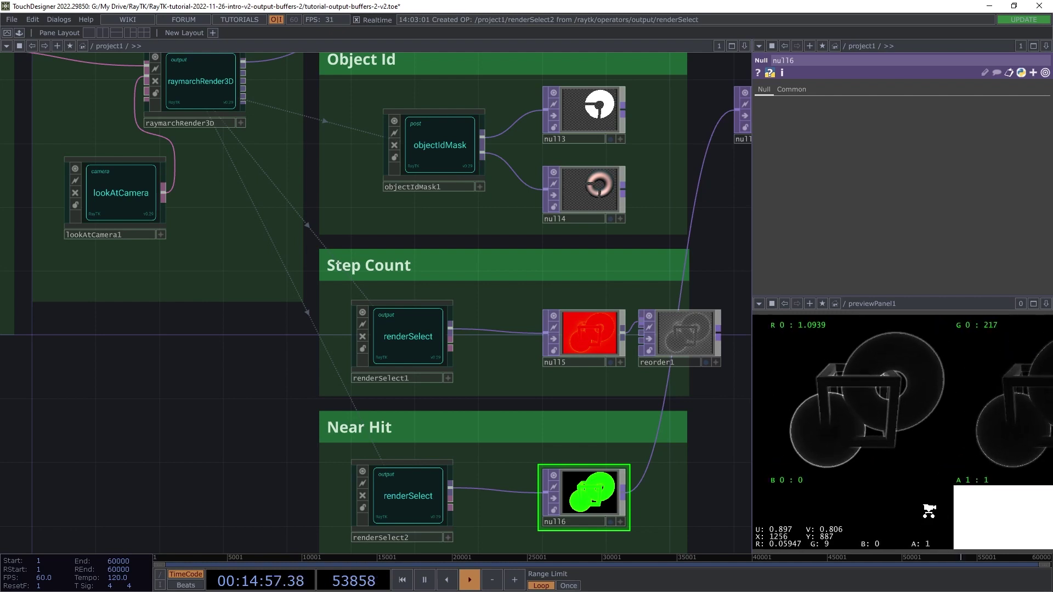
{"action": "key", "text": "s"}
{"action": "scroll", "coordinate": [874, 400], "scroll_direction": "up", "scroll_amount": 3}
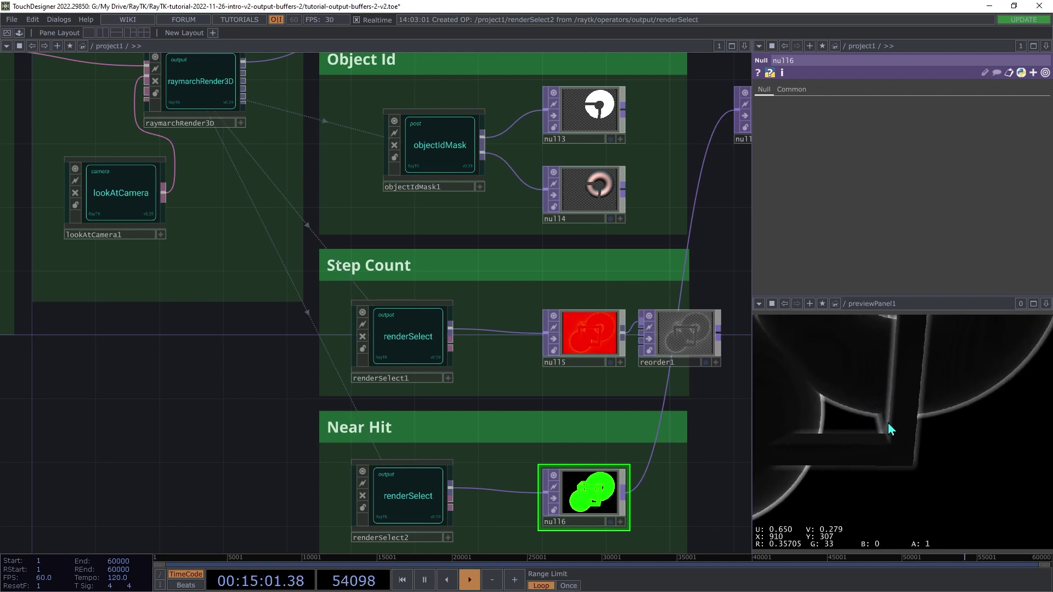
{"action": "scroll", "coordinate": [889, 428], "scroll_direction": "down", "scroll_amount": 5}
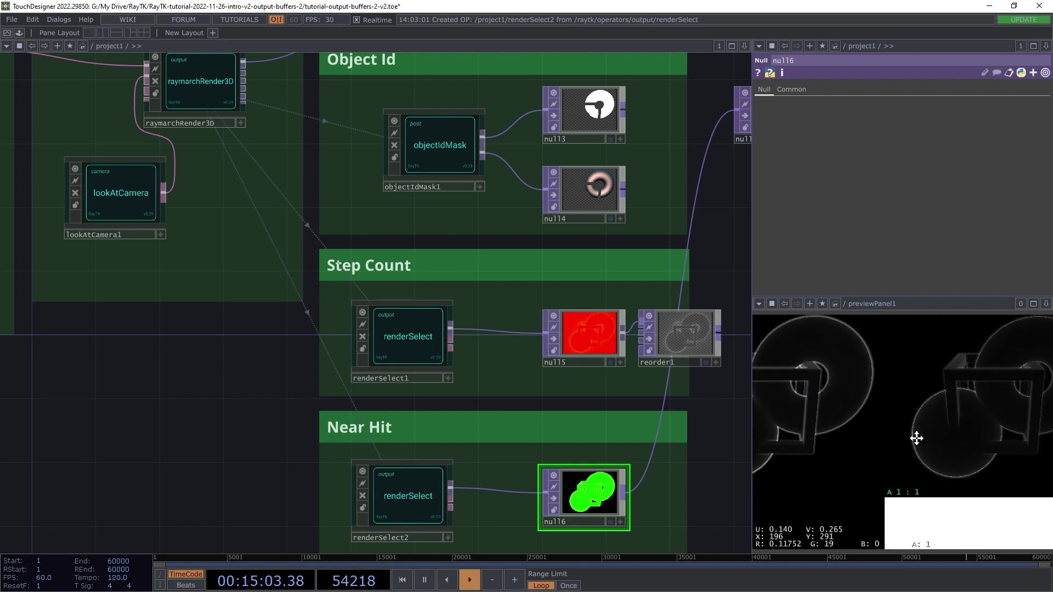
{"action": "scroll", "coordinate": [822, 441], "scroll_direction": "down", "scroll_amount": 3}
{"action": "scroll", "coordinate": [954, 393], "scroll_direction": "up", "scroll_amount": 5}
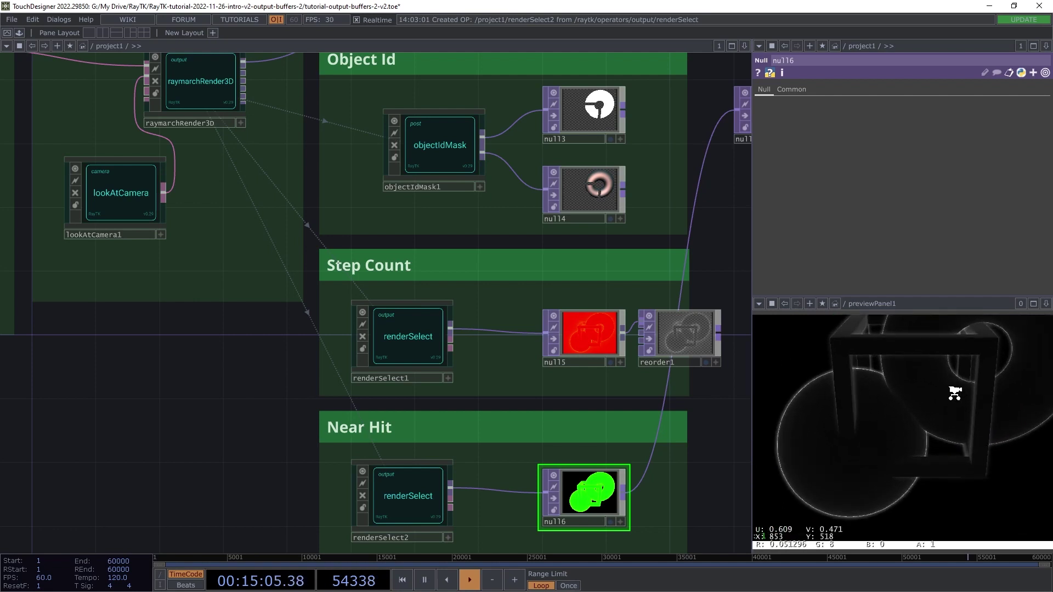
{"action": "scroll", "coordinate": [968, 354], "scroll_direction": "up", "scroll_amount": 3}
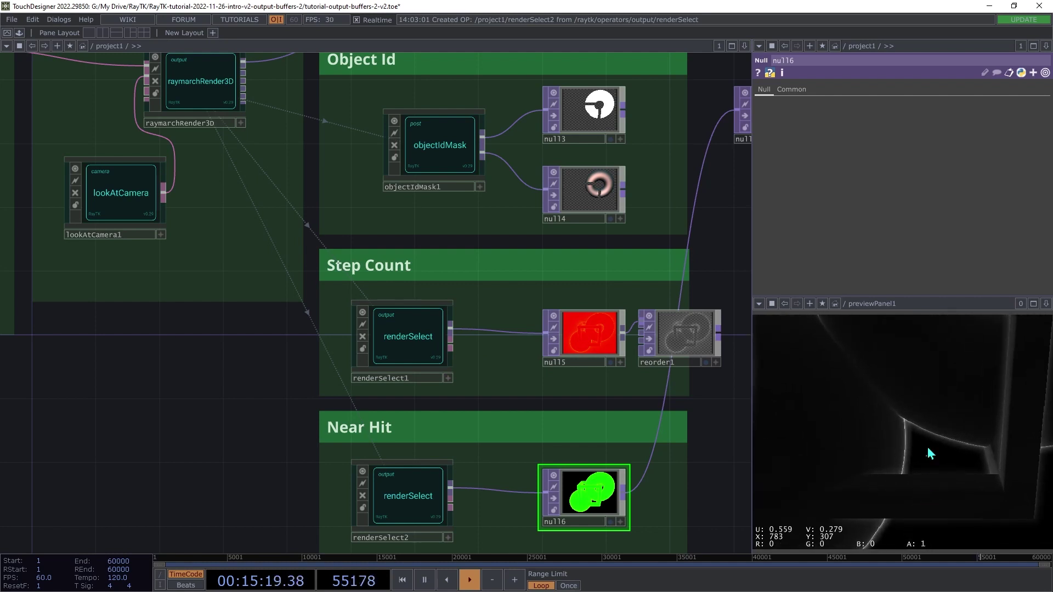
{"action": "key", "text": "s"}
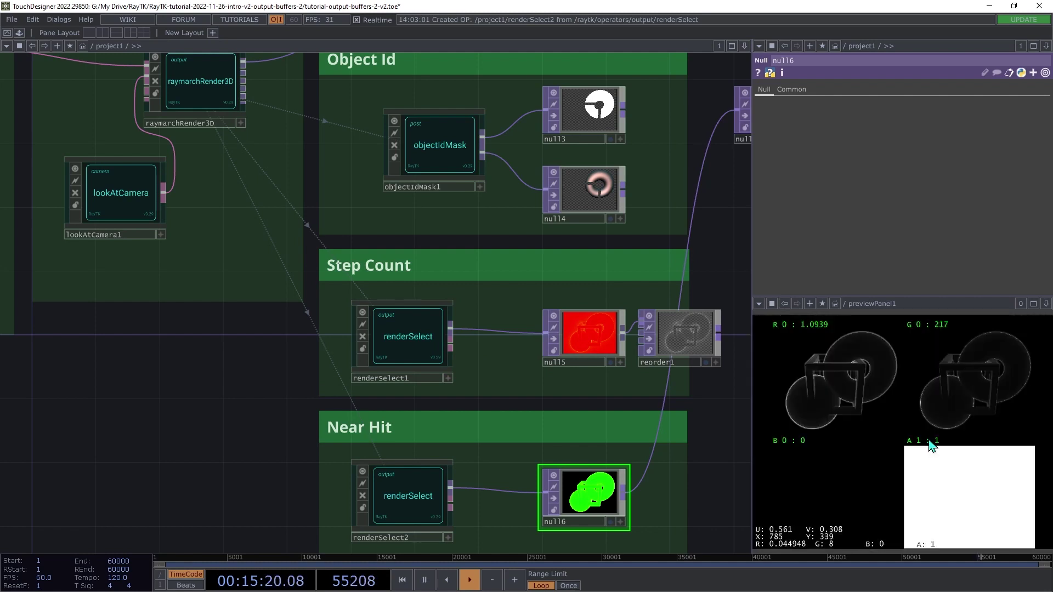
Show only the red channel, then bring up raymarchRender3D's Near Hit Range 0.02 and Fade 0.01.
{"action": "right_click", "coordinate": [864, 406]}
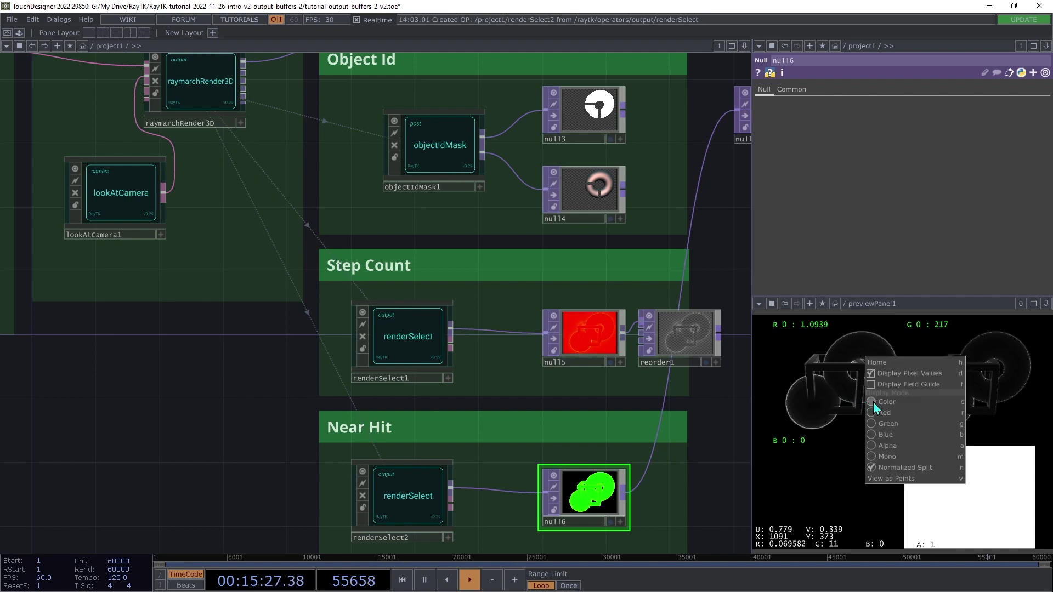
{"action": "left_click", "coordinate": [873, 414]}
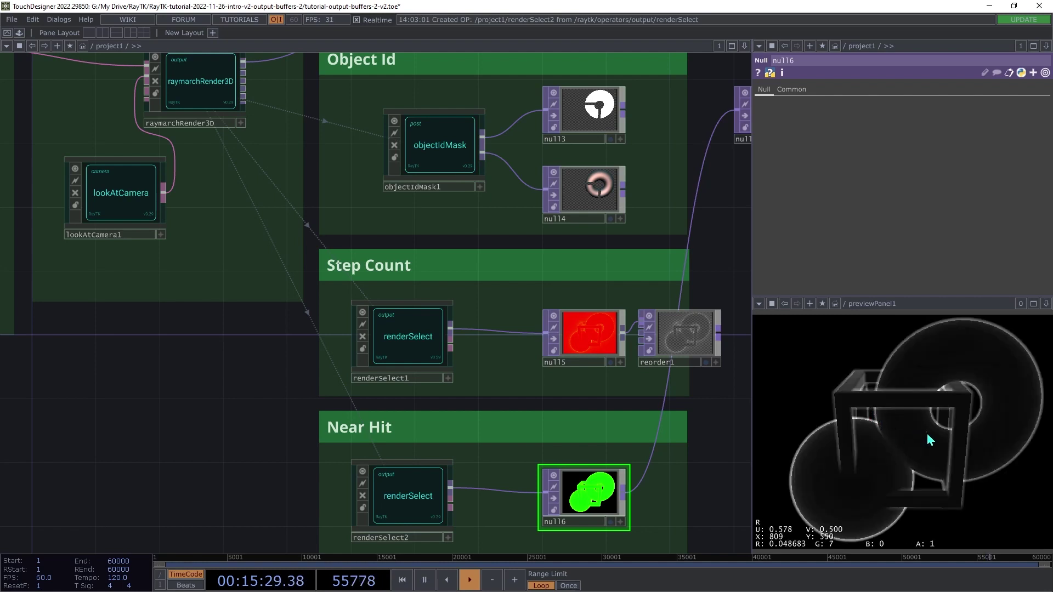
{"action": "left_click", "coordinate": [196, 80]}
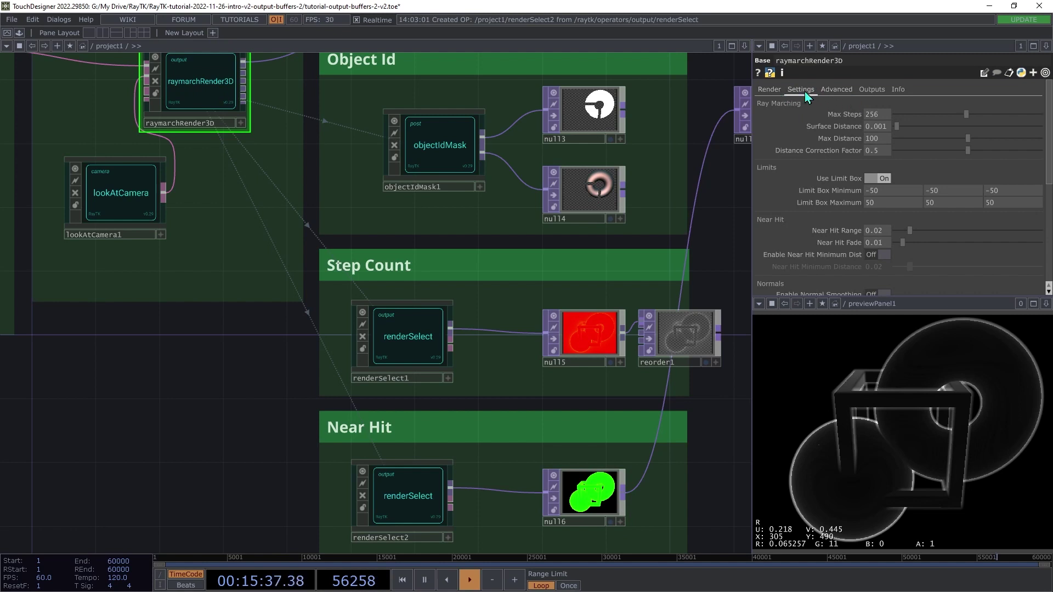
{"action": "scroll", "coordinate": [808, 174], "scroll_direction": "down", "scroll_amount": 3}
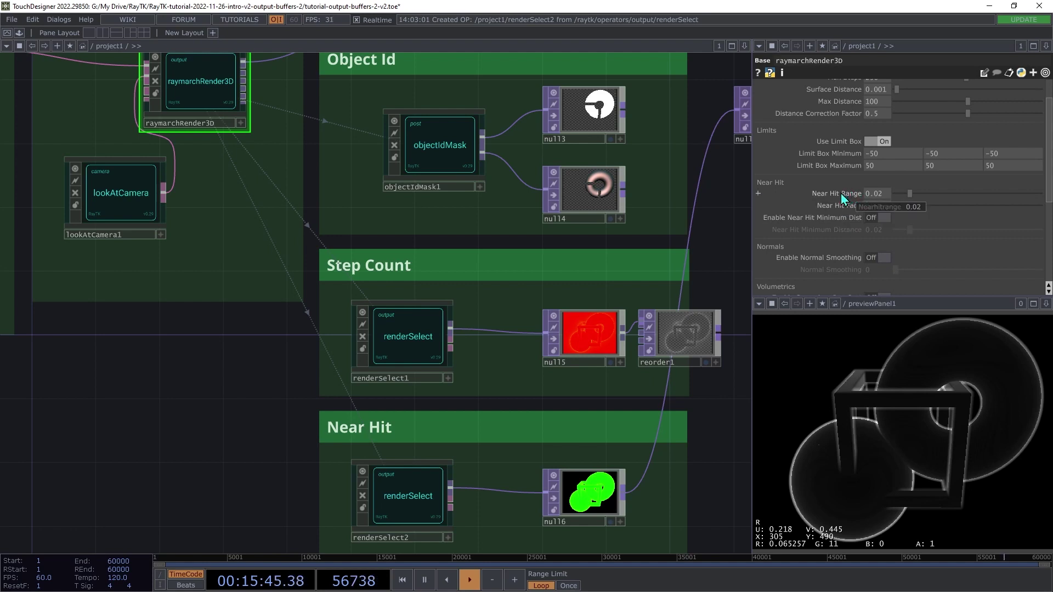
Raise Near Hit Range to 0.0654 and Near Hit Fade to 0.0796.
{"action": "left_click_drag", "start_coordinate": [910, 193], "coordinate": [943, 204]}
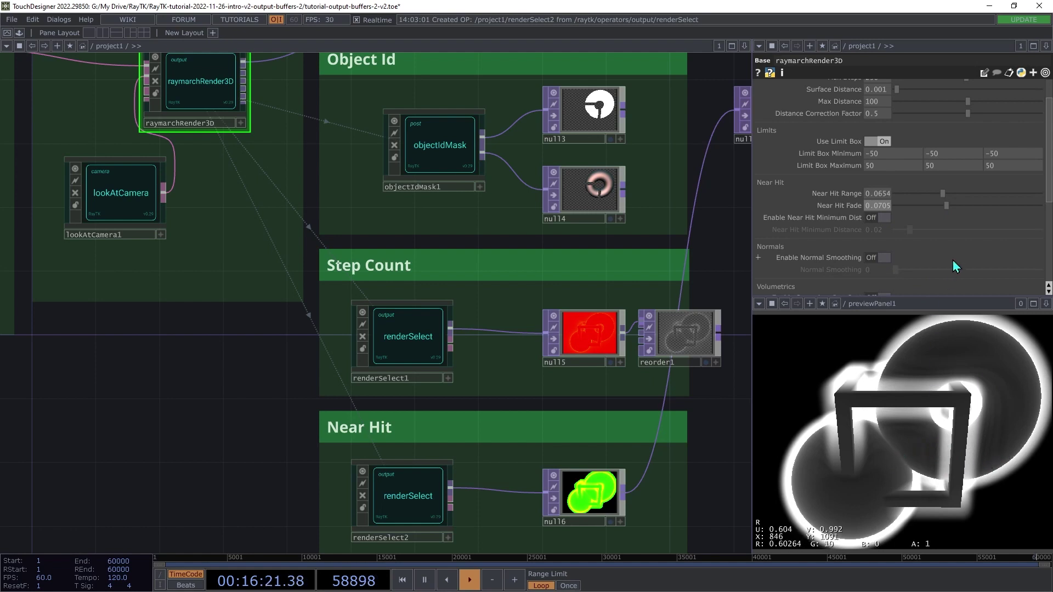
{"action": "left_click_drag", "start_coordinate": [946, 205], "coordinate": [955, 242]}
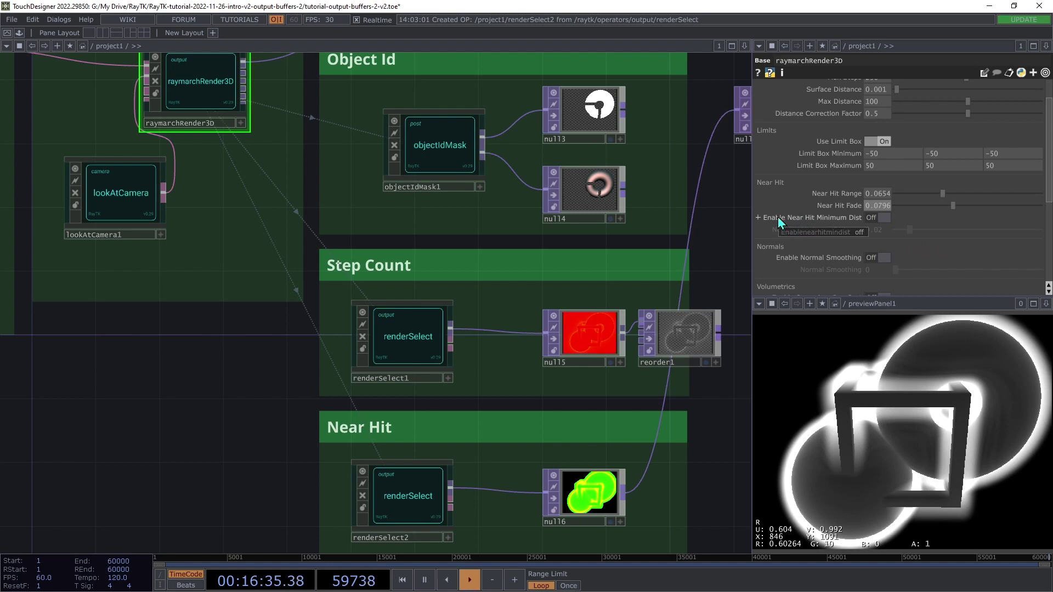
Enable Near Hit Minimum Dist and tune Near Hit Range to 0.1248 and Fade to 0.1045.
{"action": "left_click", "coordinate": [883, 218]}
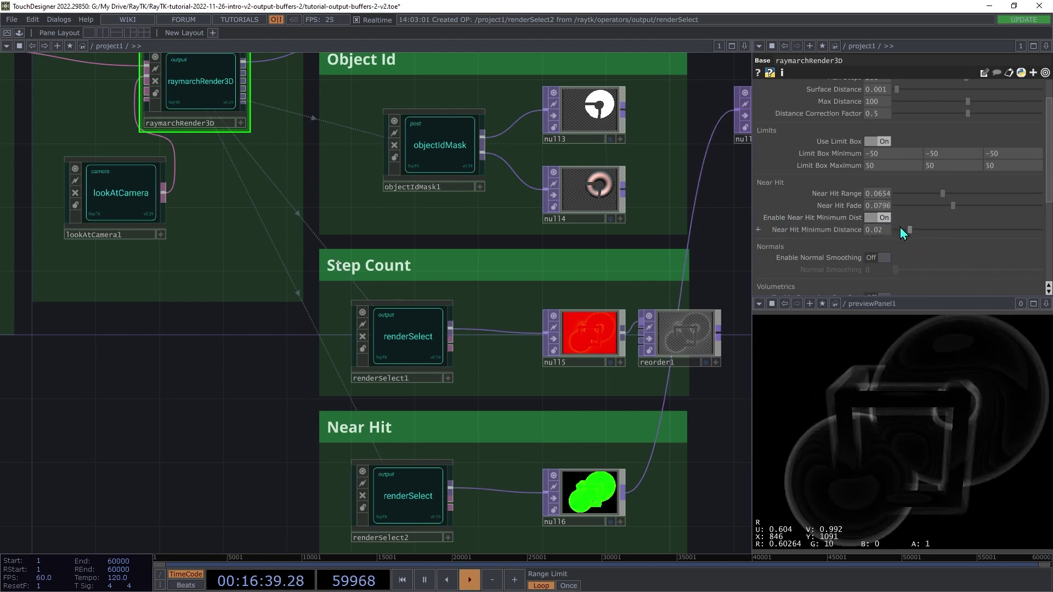
{"action": "left_click_drag", "start_coordinate": [916, 230], "coordinate": [920, 231]}
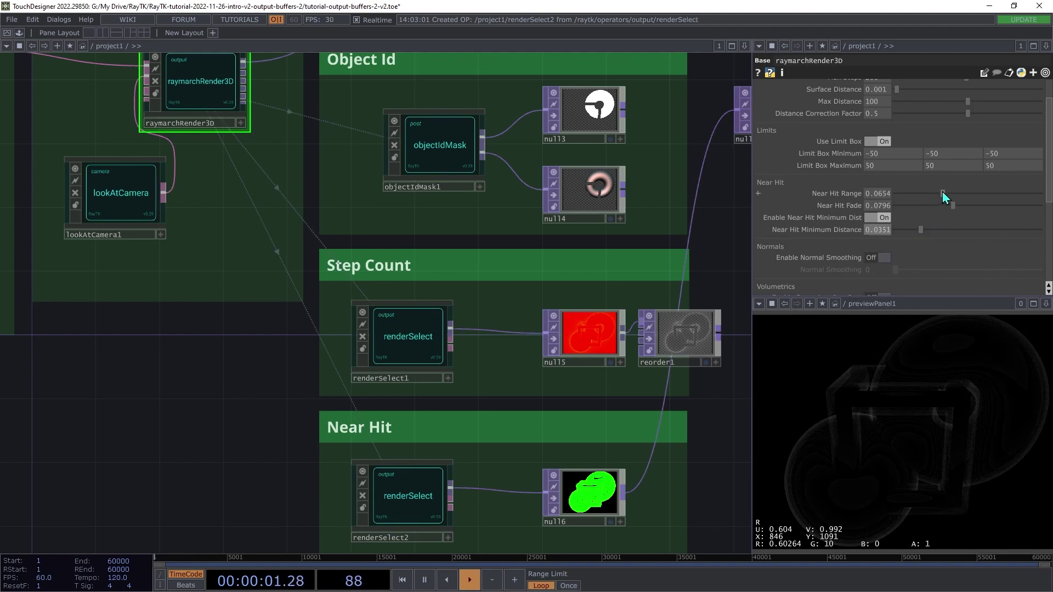
{"action": "left_click_drag", "start_coordinate": [942, 193], "coordinate": [983, 207]}
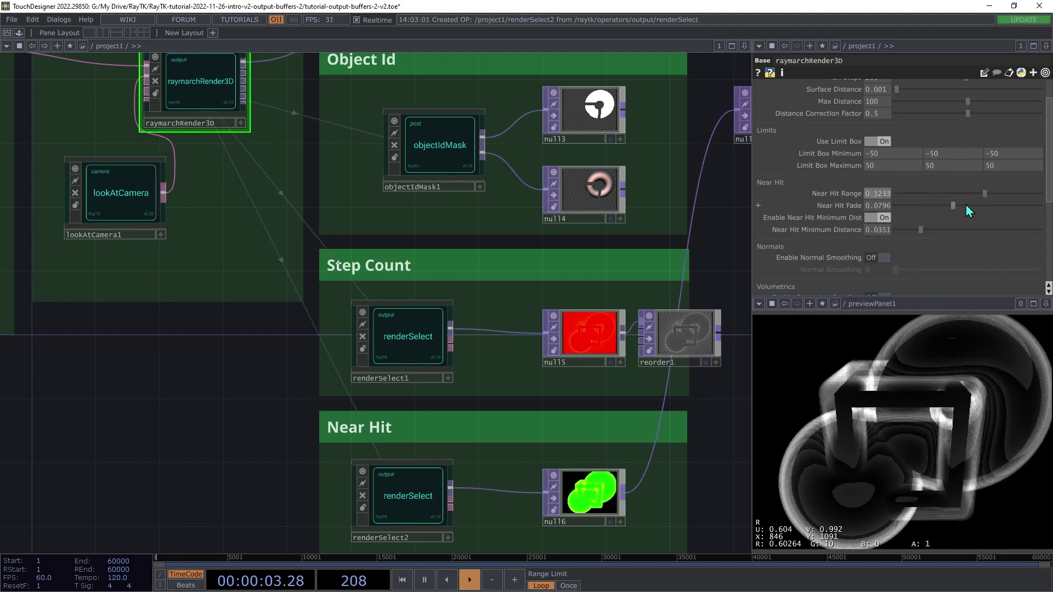
{"action": "mouse_move", "coordinate": [923, 233]}
{"action": "left_mouse_down"}
{"action": "mouse_move", "coordinate": [942, 232]}
{"action": "mouse_move", "coordinate": [898, 234]}
{"action": "mouse_move", "coordinate": [949, 238]}
{"action": "mouse_move", "coordinate": [920, 241]}
{"action": "left_mouse_up"}
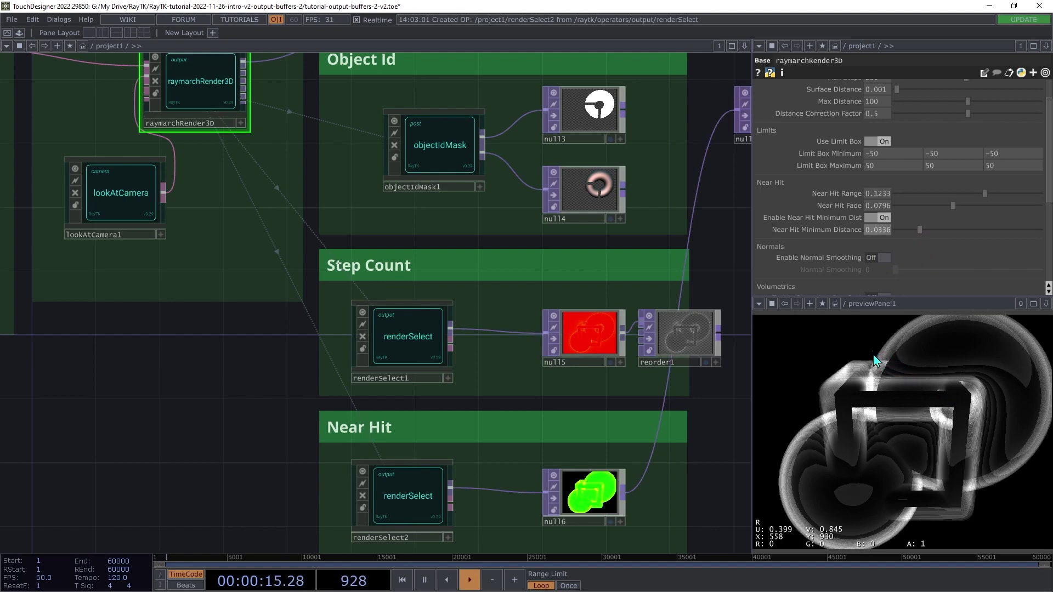
{"action": "mouse_move", "coordinate": [989, 195]}
{"action": "left_mouse_down"}
{"action": "mouse_move", "coordinate": [1003, 196]}
{"action": "mouse_move", "coordinate": [956, 211]}
{"action": "mouse_move", "coordinate": [980, 212]}
{"action": "left_mouse_up"}
{"action": "left_click_drag", "start_coordinate": [921, 230], "coordinate": [896, 238]}
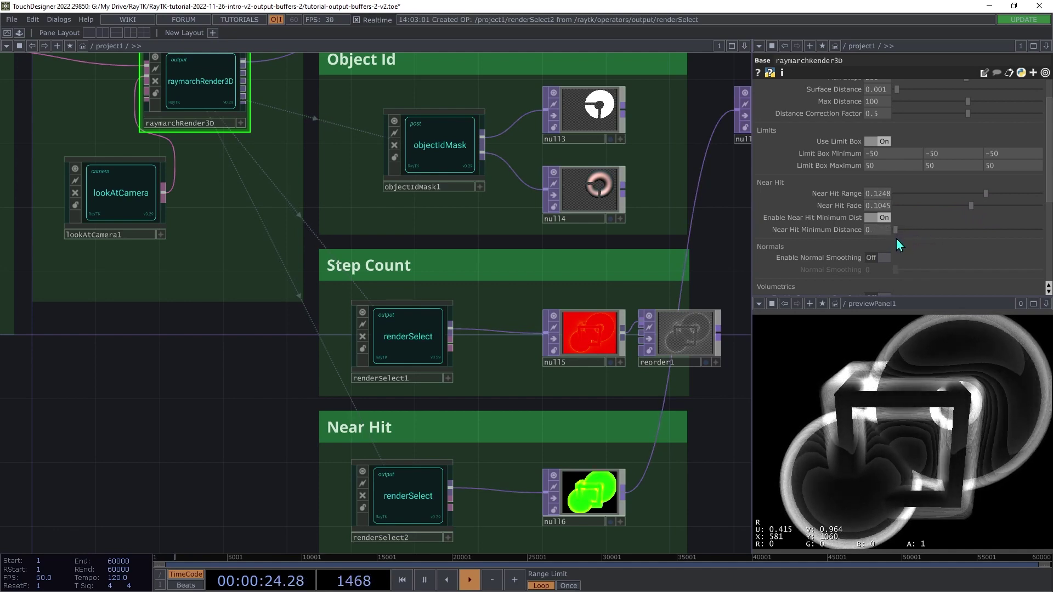
Switch raymarchRender3D's Enable Near Hit Minimum Dist to Off.
{"action": "left_click", "coordinate": [871, 221]}
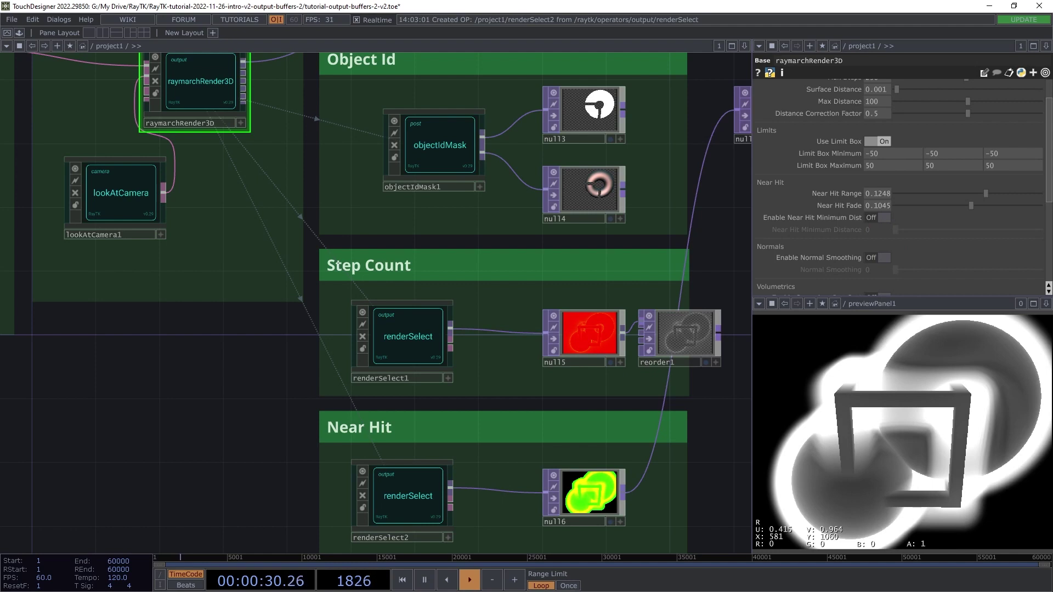